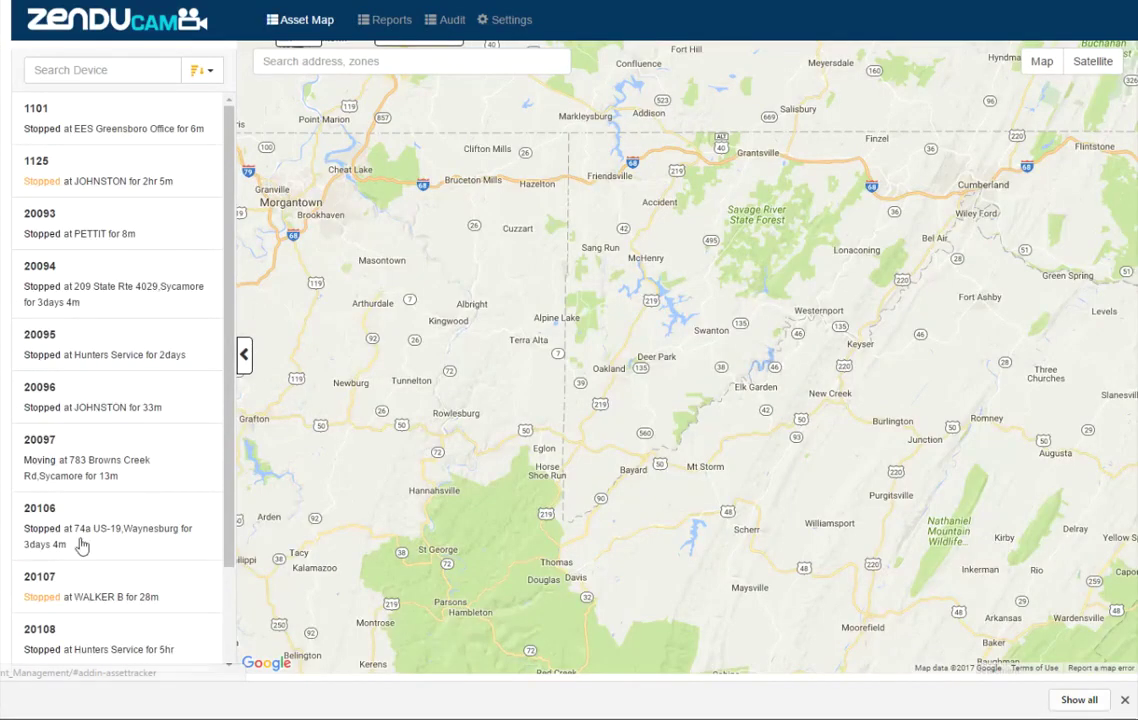
Survey the fleet's vehicle clusters on the asset map, switching to the satellite layer and back to the standard map
scroll(670, 358, down, 2)
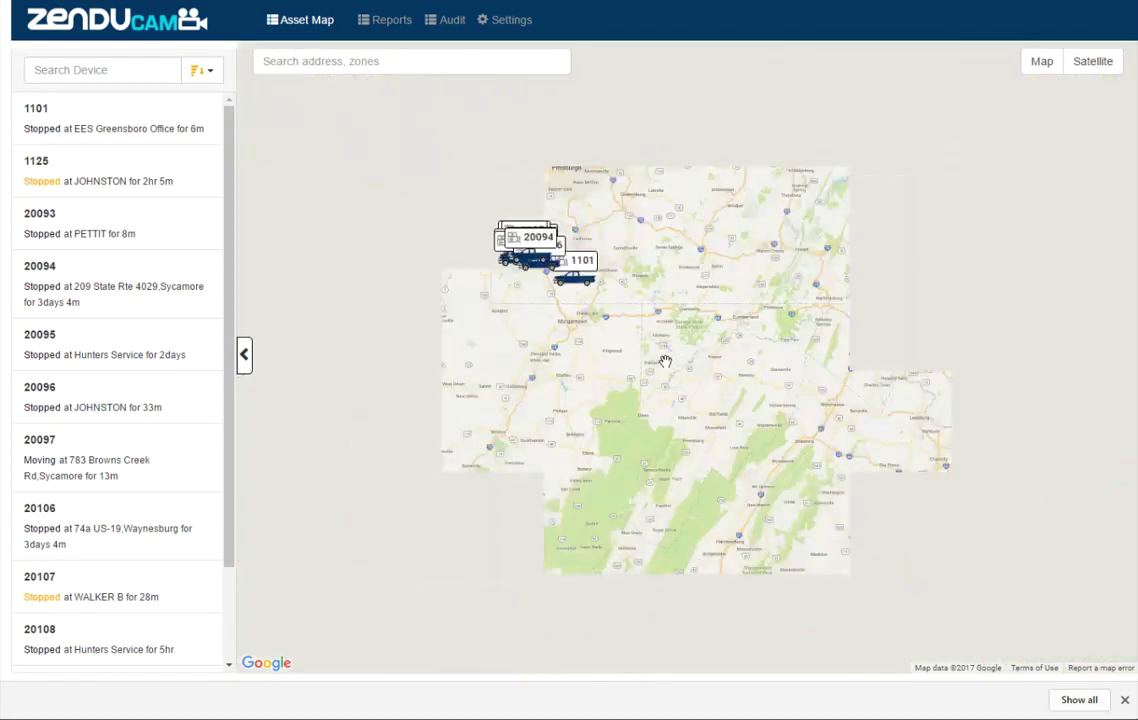
drag(518, 327, 540, 424)
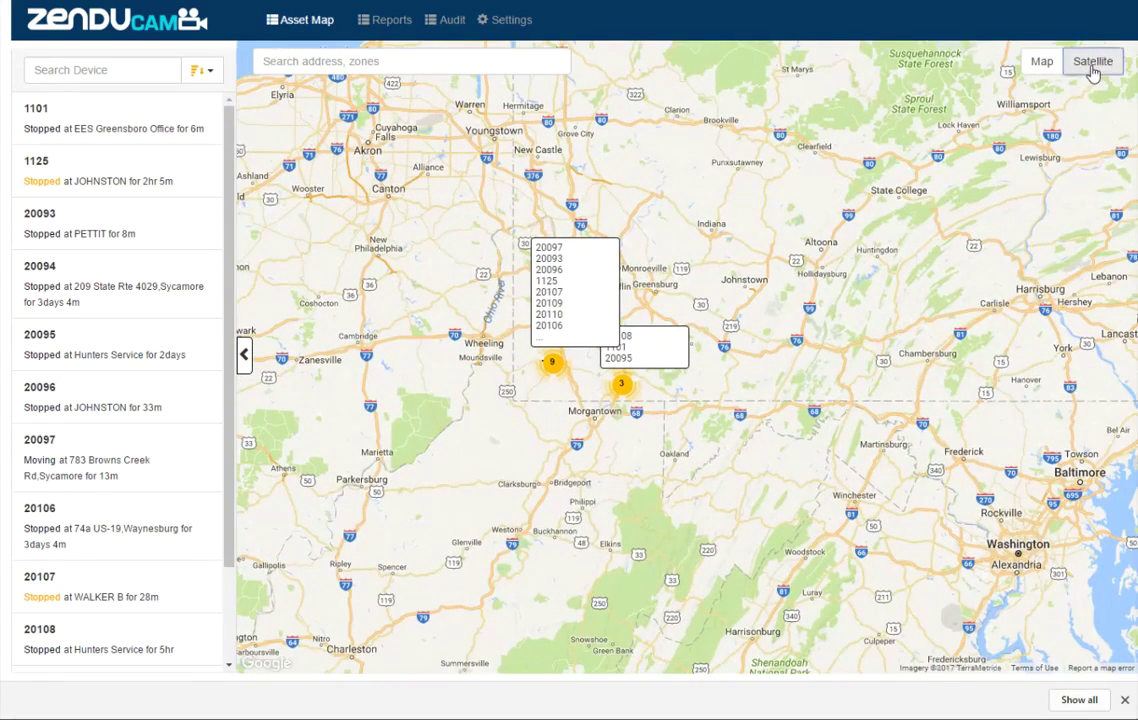
click(1095, 68)
click(1044, 64)
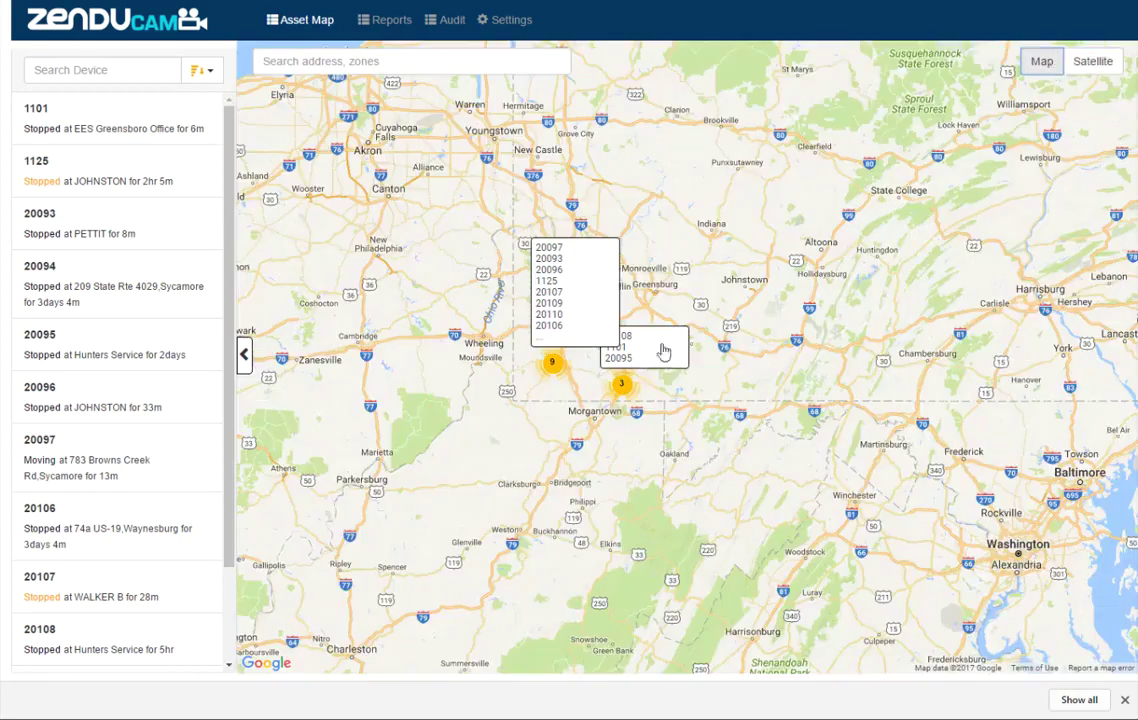
scroll(579, 399, up, 1)
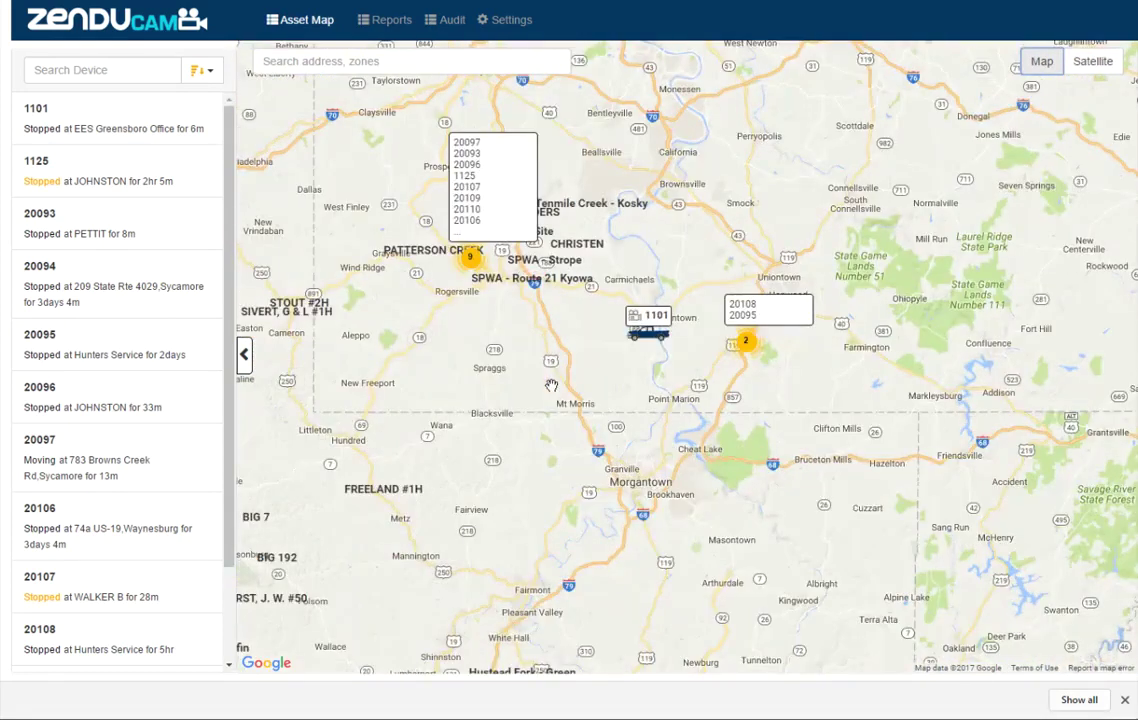
Open vehicle 20107's route for 02/03/2017 and inspect its power status, its stop marker and the points along the path
scroll(95, 500, down, 2)
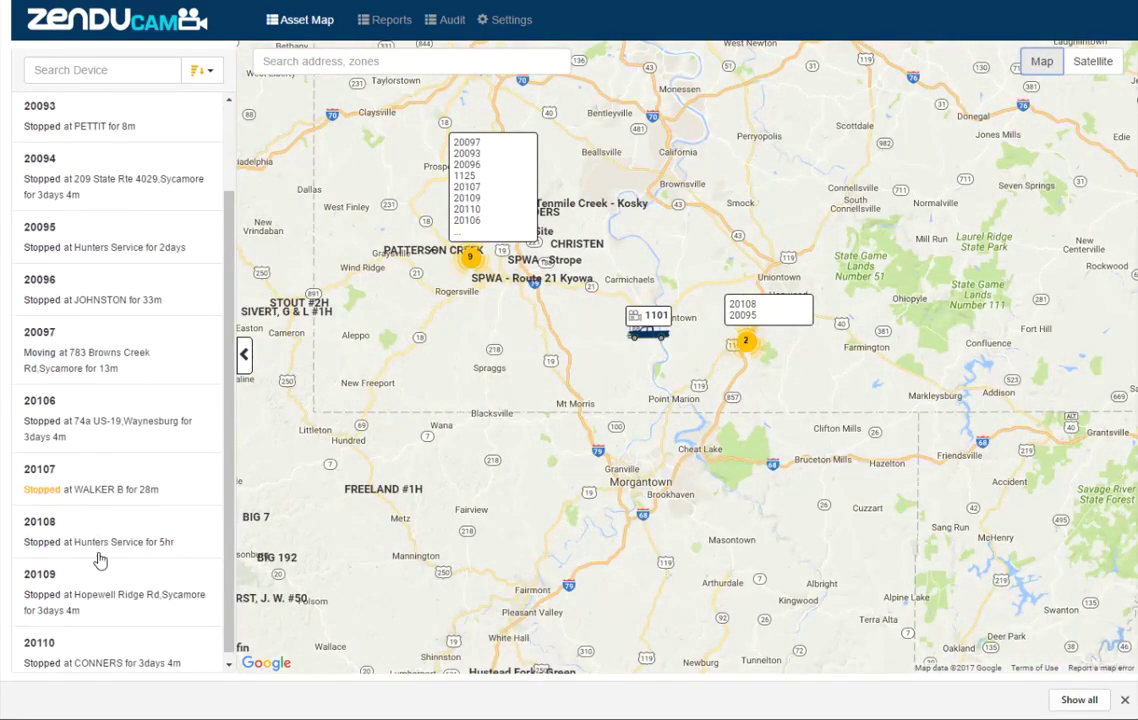
click(88, 483)
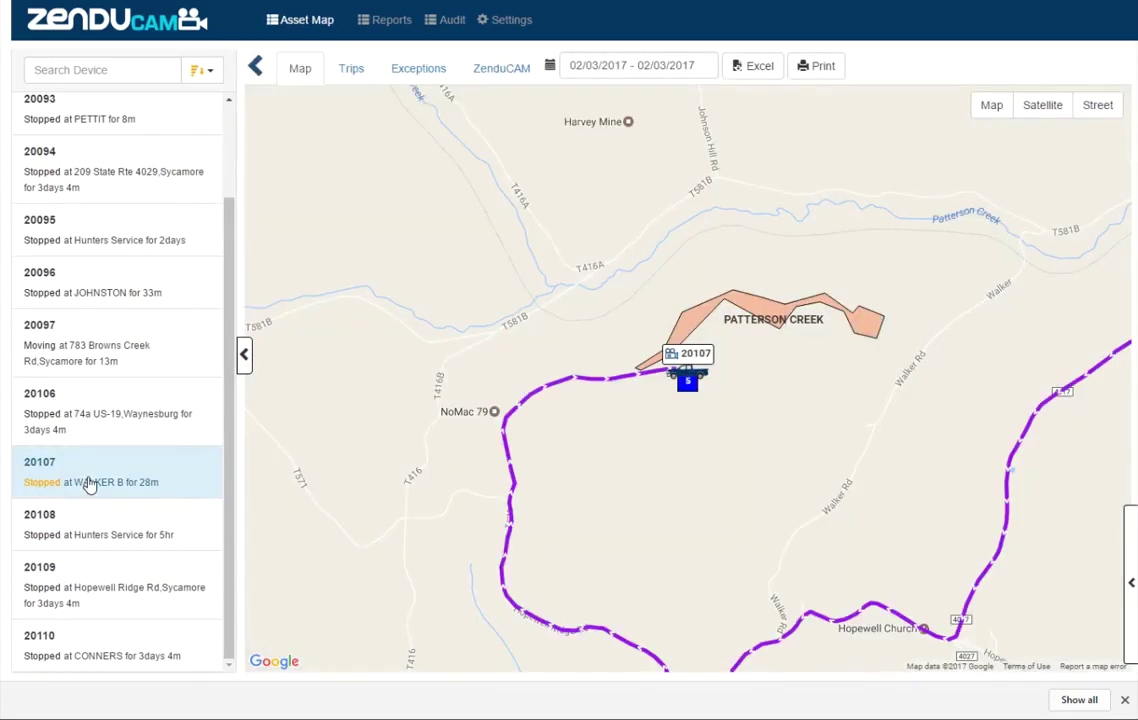
mouse_move(680, 375)
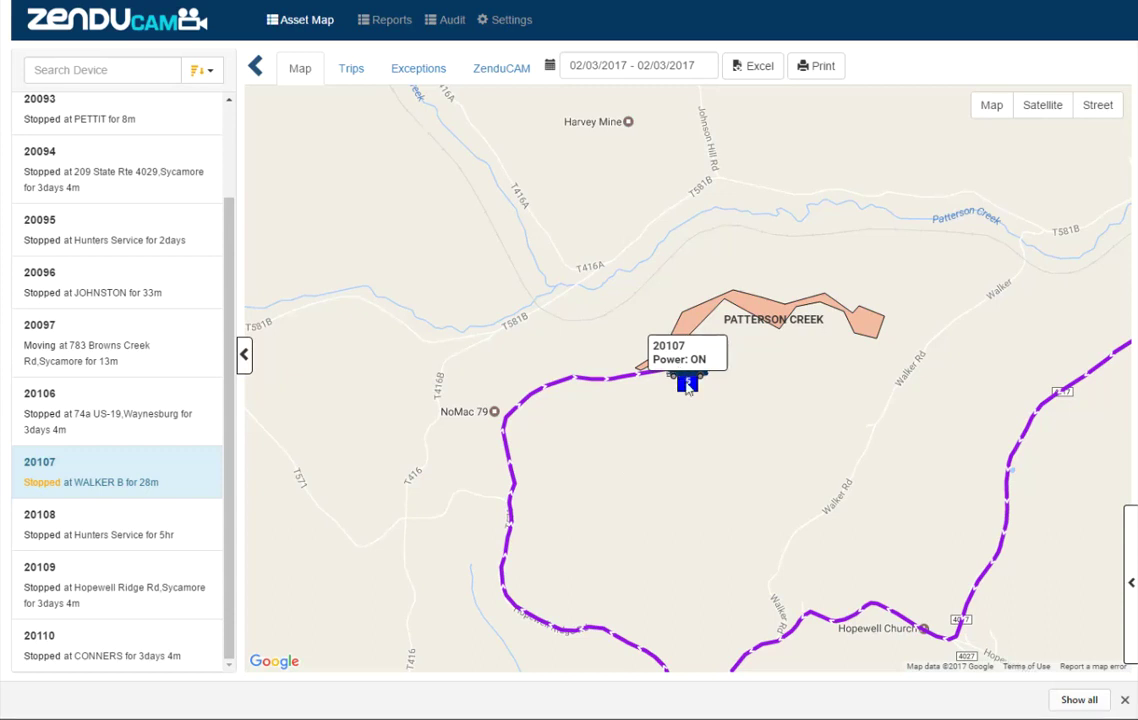
scroll(685, 385, up, 4)
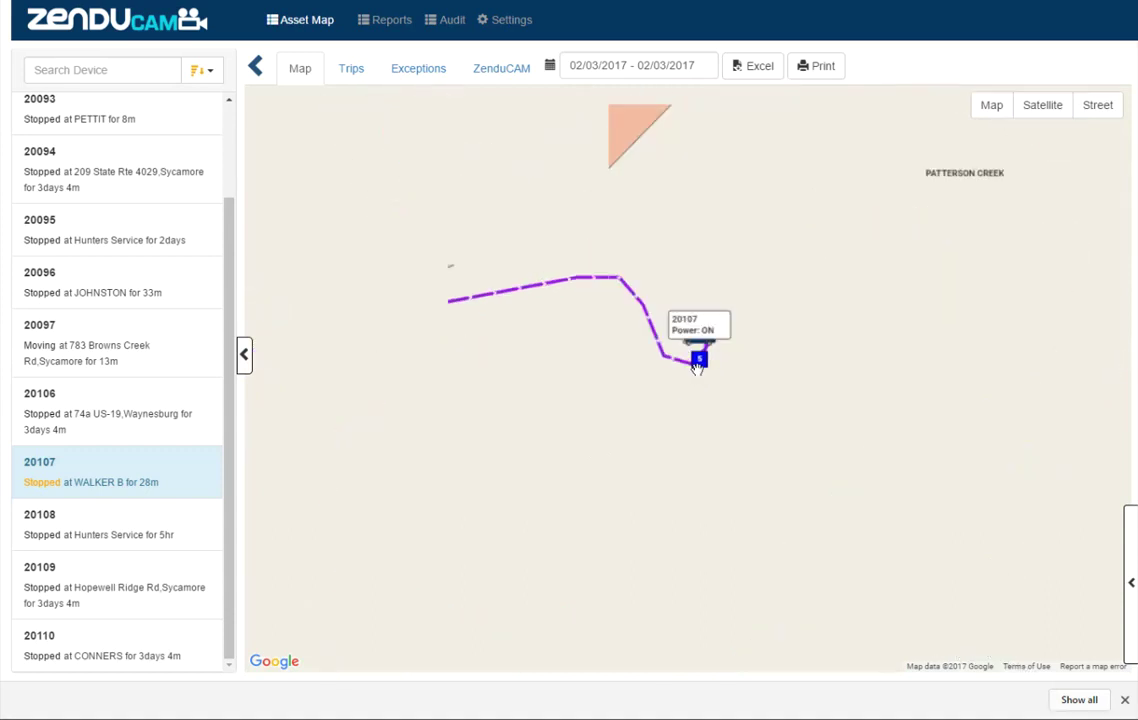
mouse_move(714, 340)
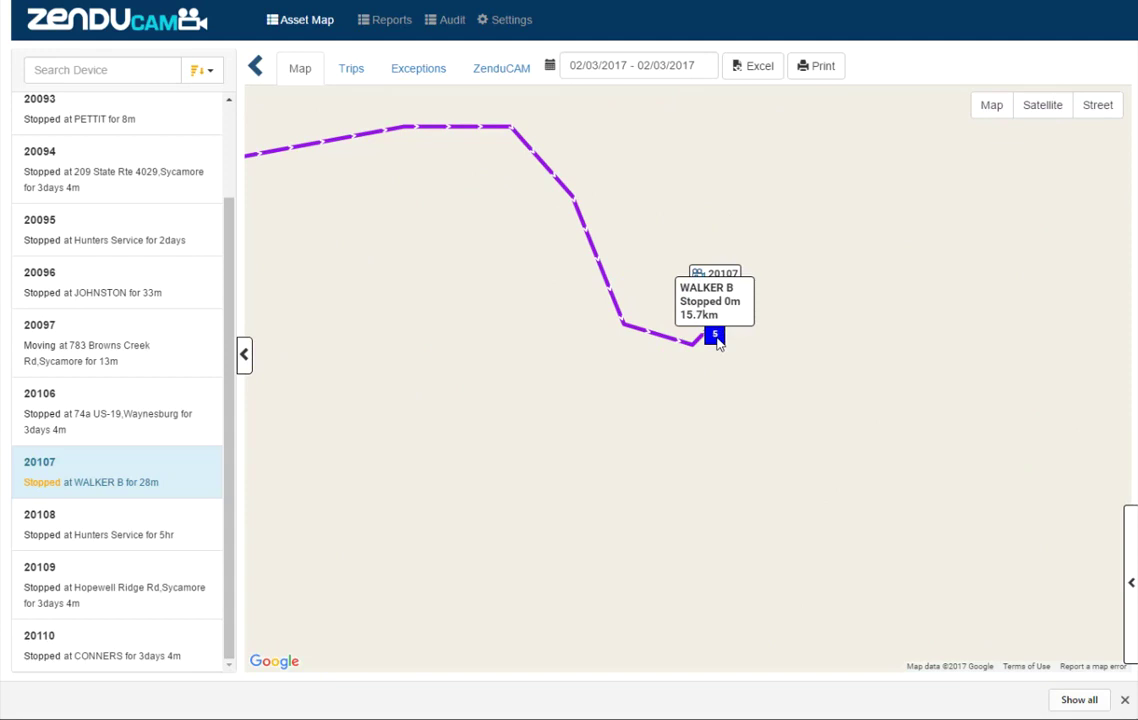
scroll(716, 341, up, 3)
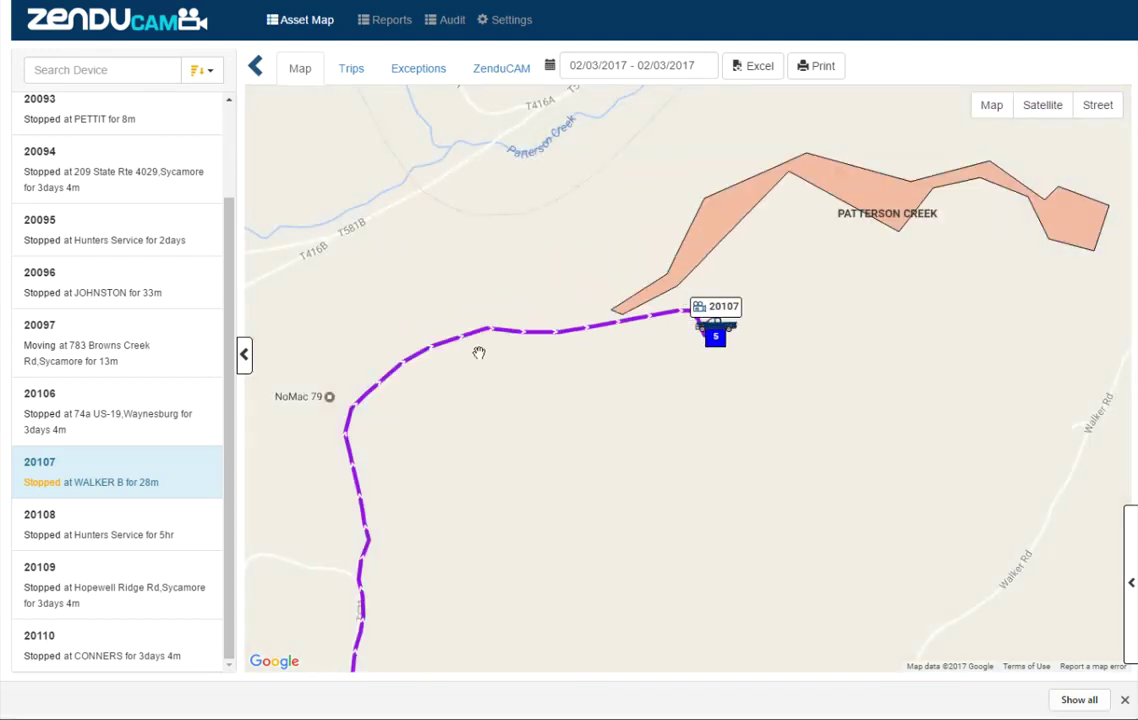
mouse_move(484, 331)
View the Street View preview for vehicle 20107 and for a point on its route, closing each preview
click(1105, 110)
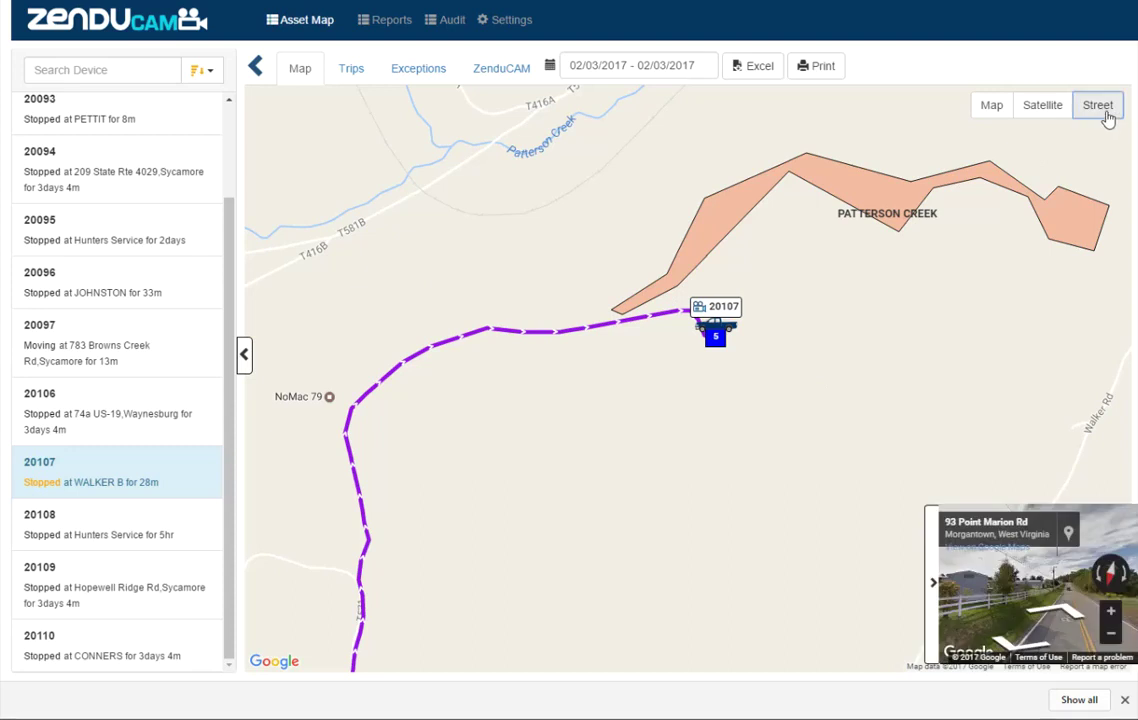
click(932, 584)
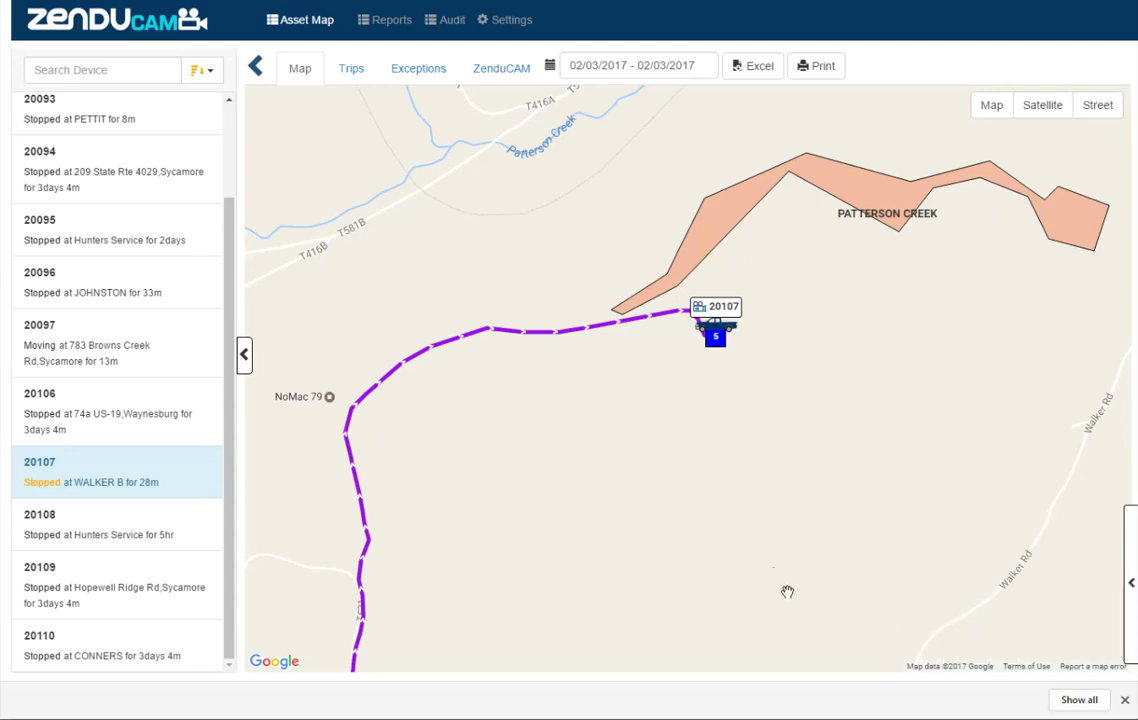
click(445, 354)
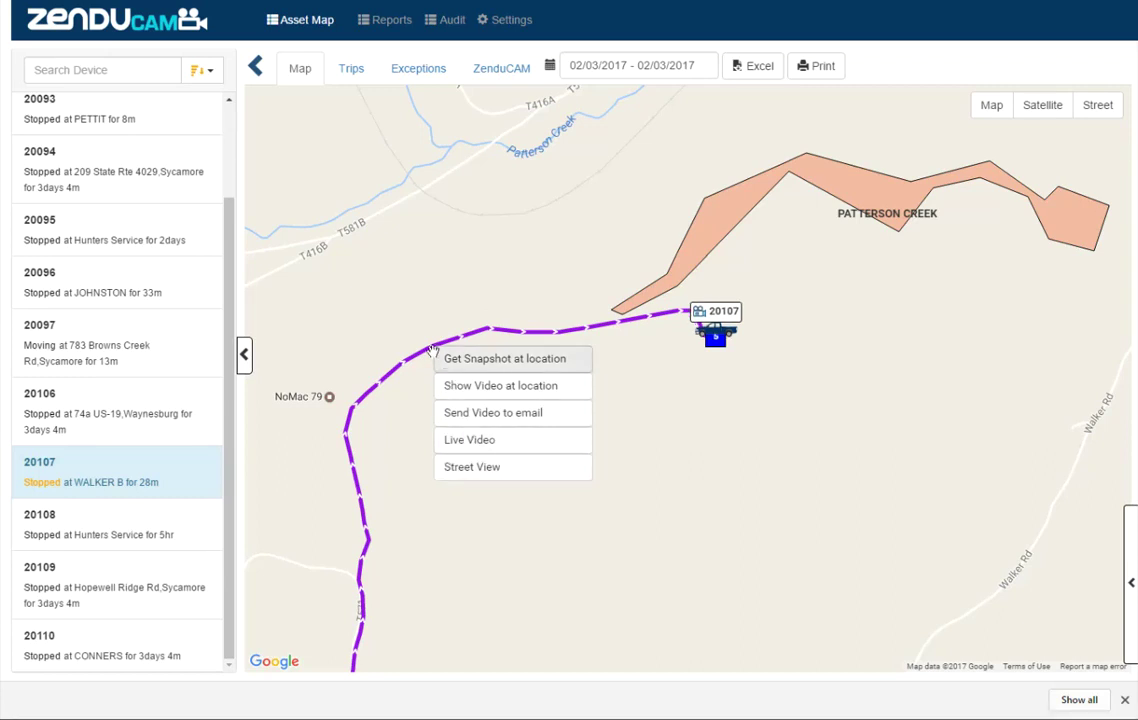
click(455, 467)
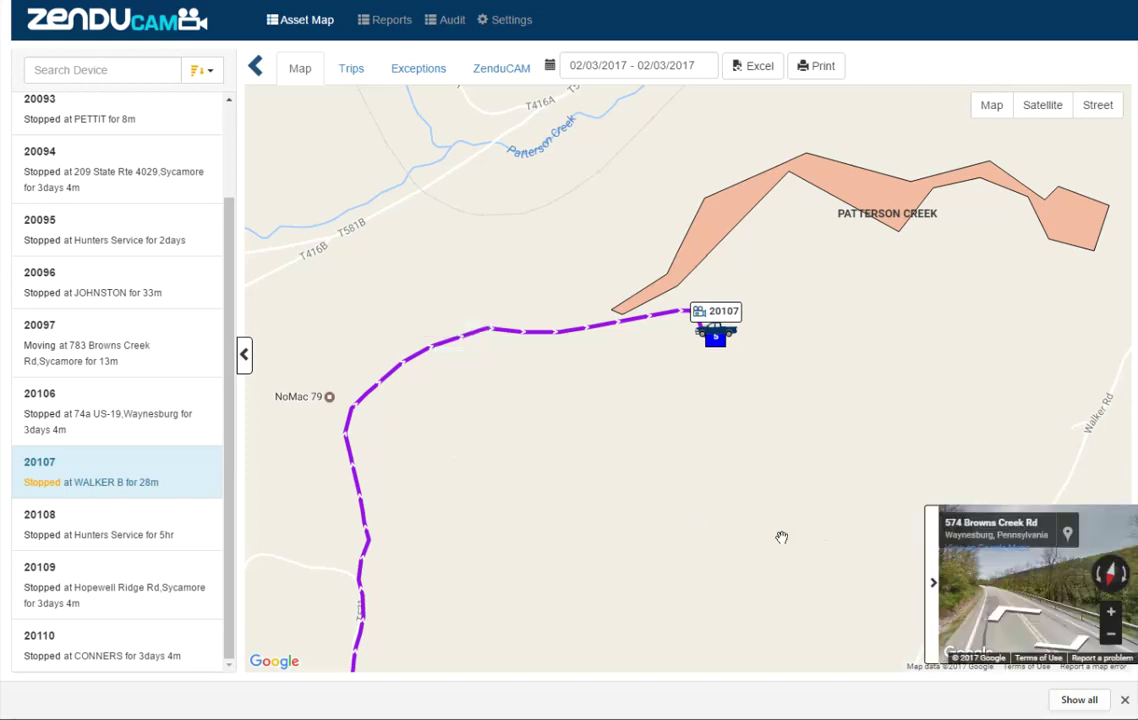
click(933, 582)
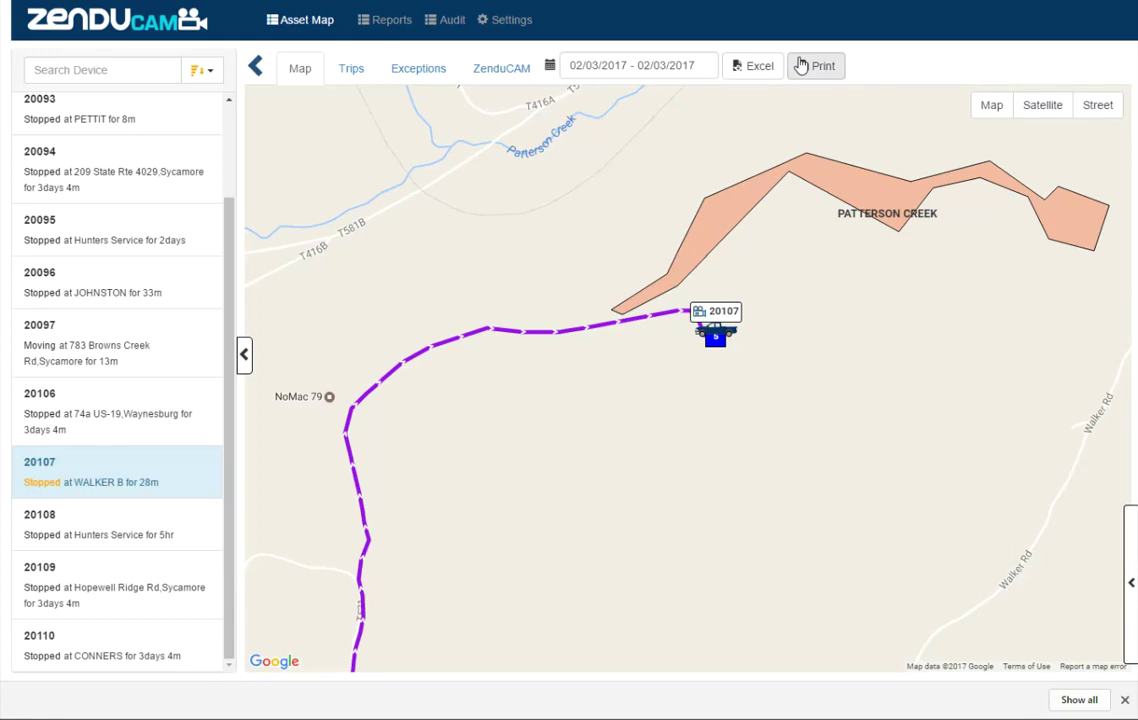
List vehicle 20107's trips, show the third trip on the map and open the actions available for a point along it
click(674, 66)
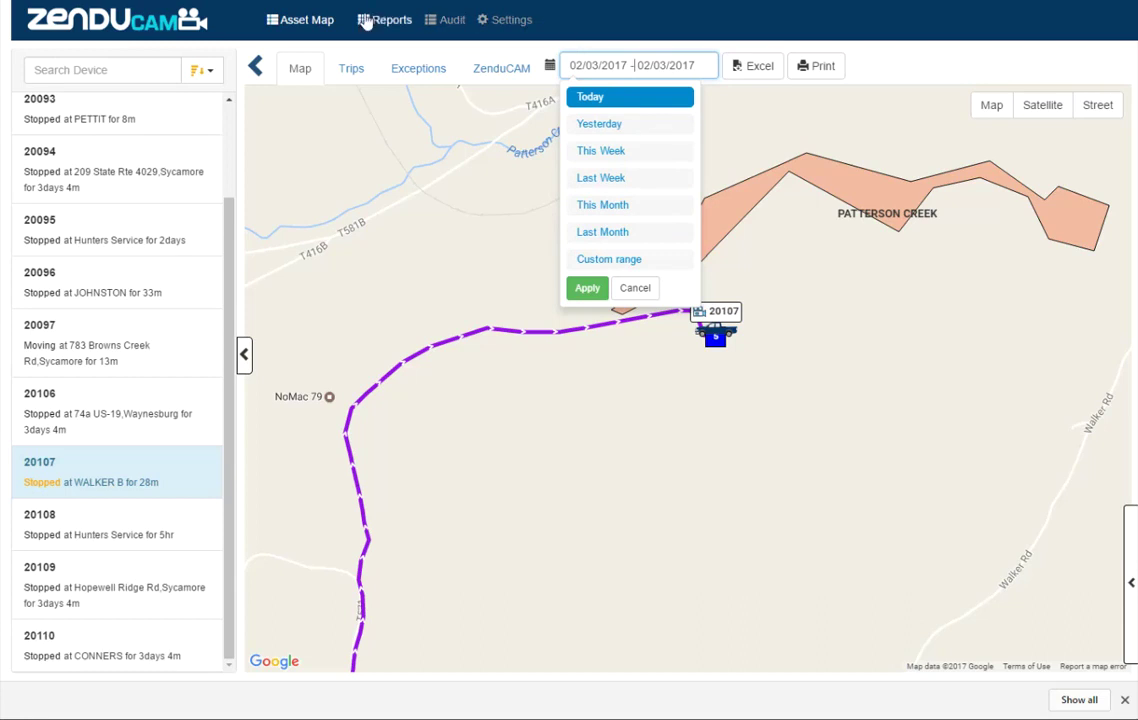
click(352, 69)
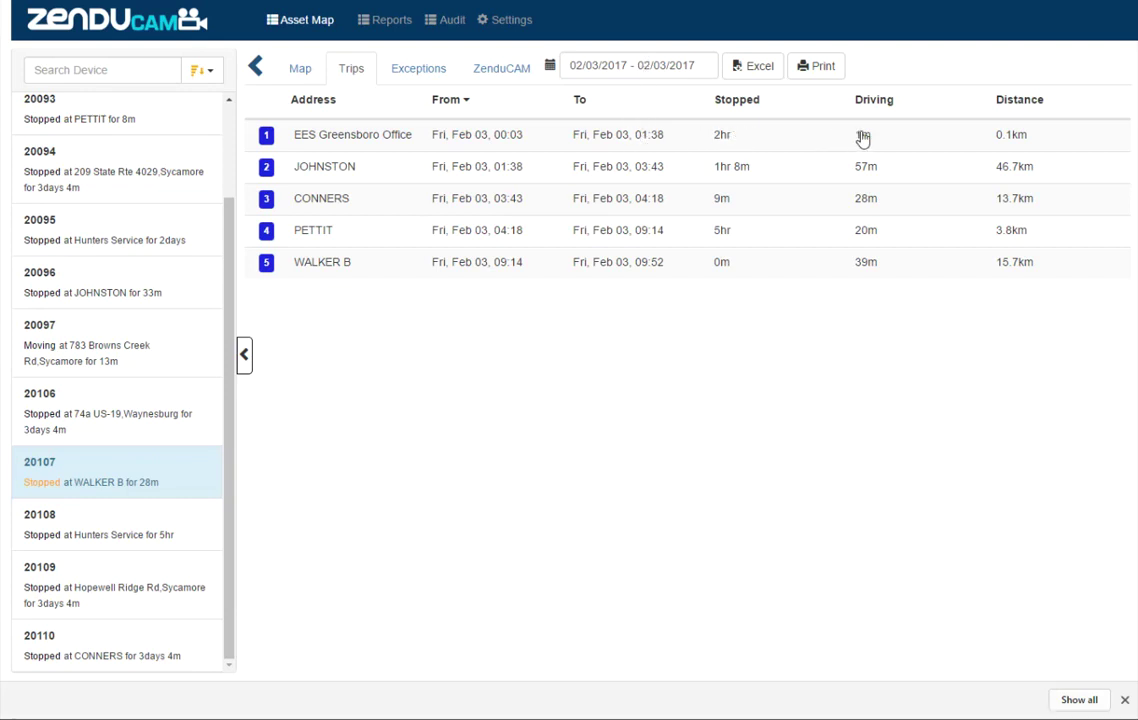
click(827, 212)
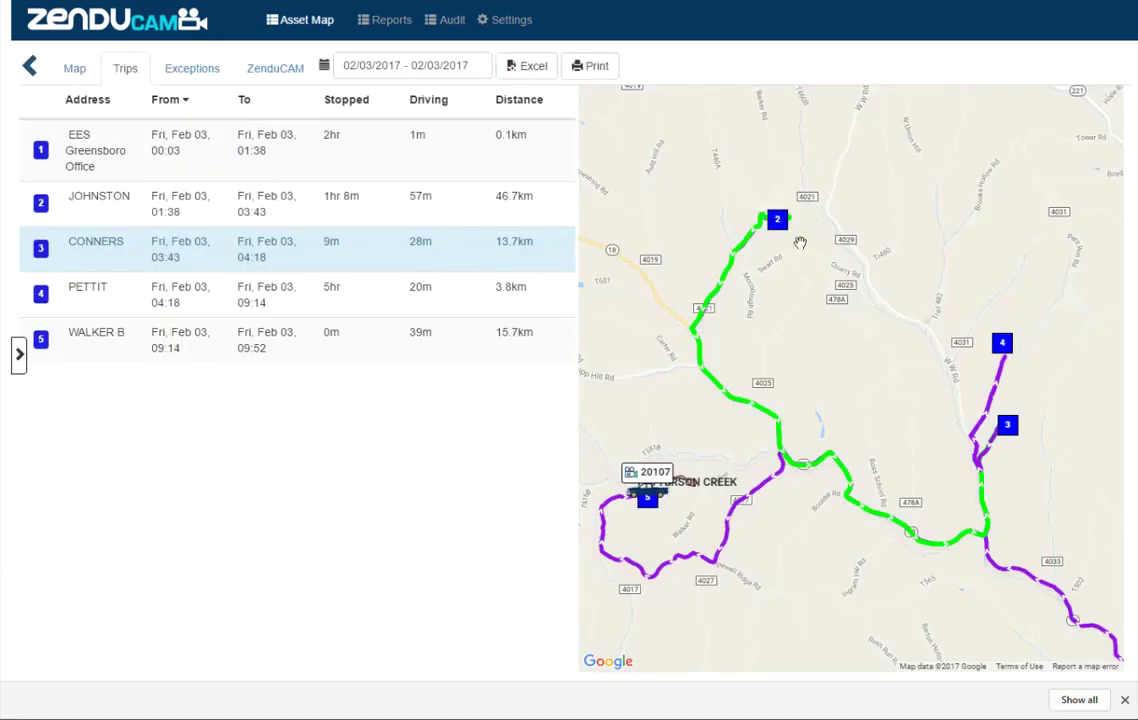
click(714, 287)
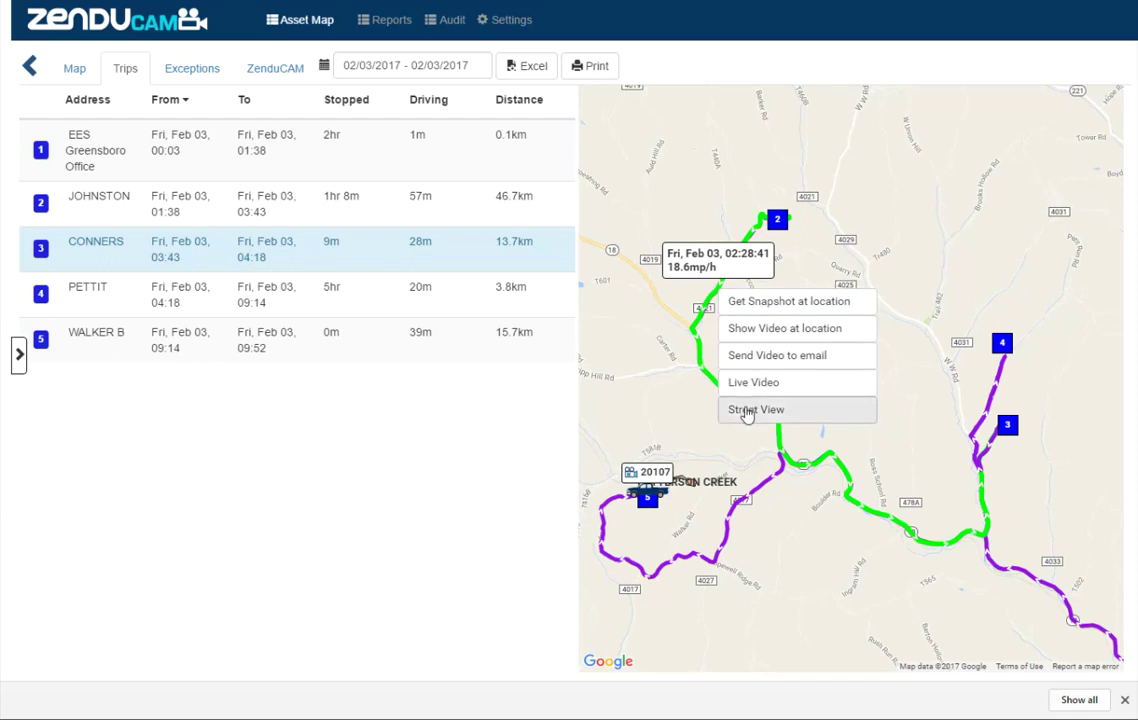
mouse_move(998, 346)
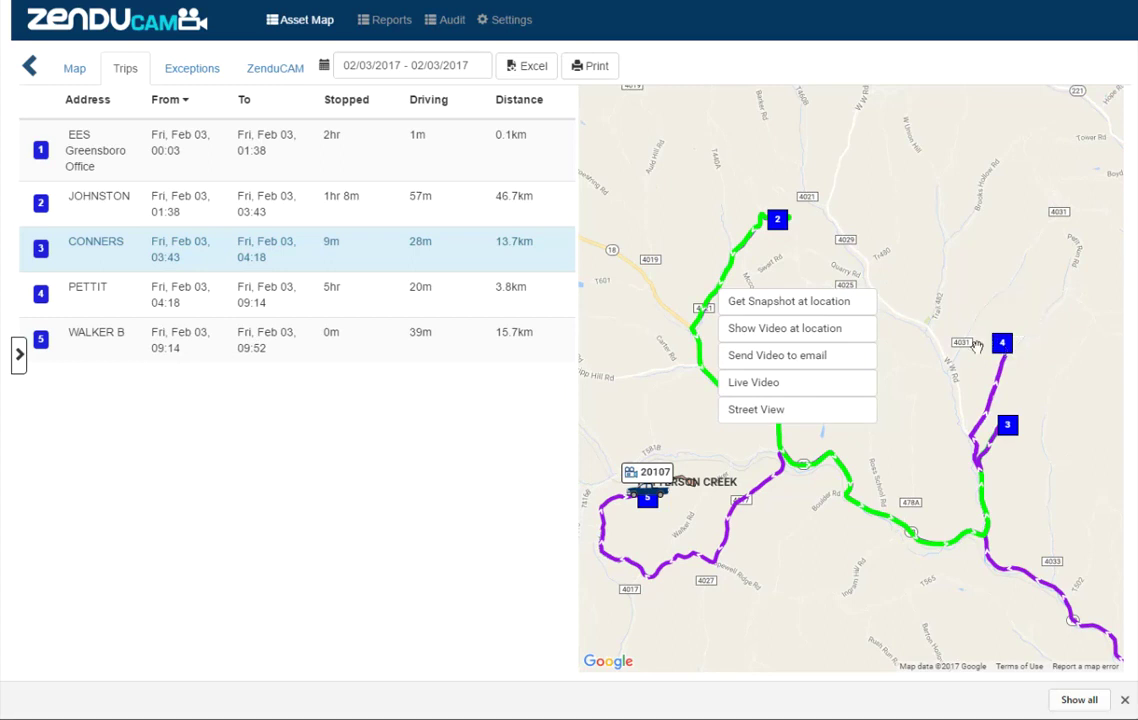
Show vehicle 20107's exceptions and set their date range to Last Month
click(216, 78)
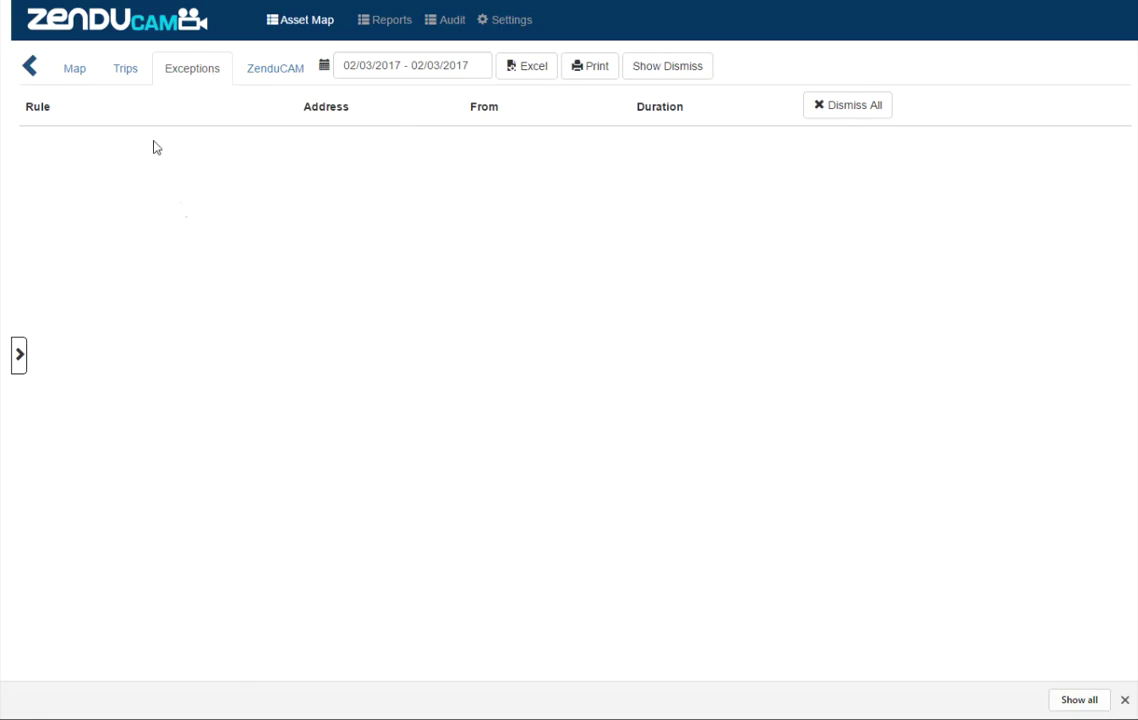
click(440, 65)
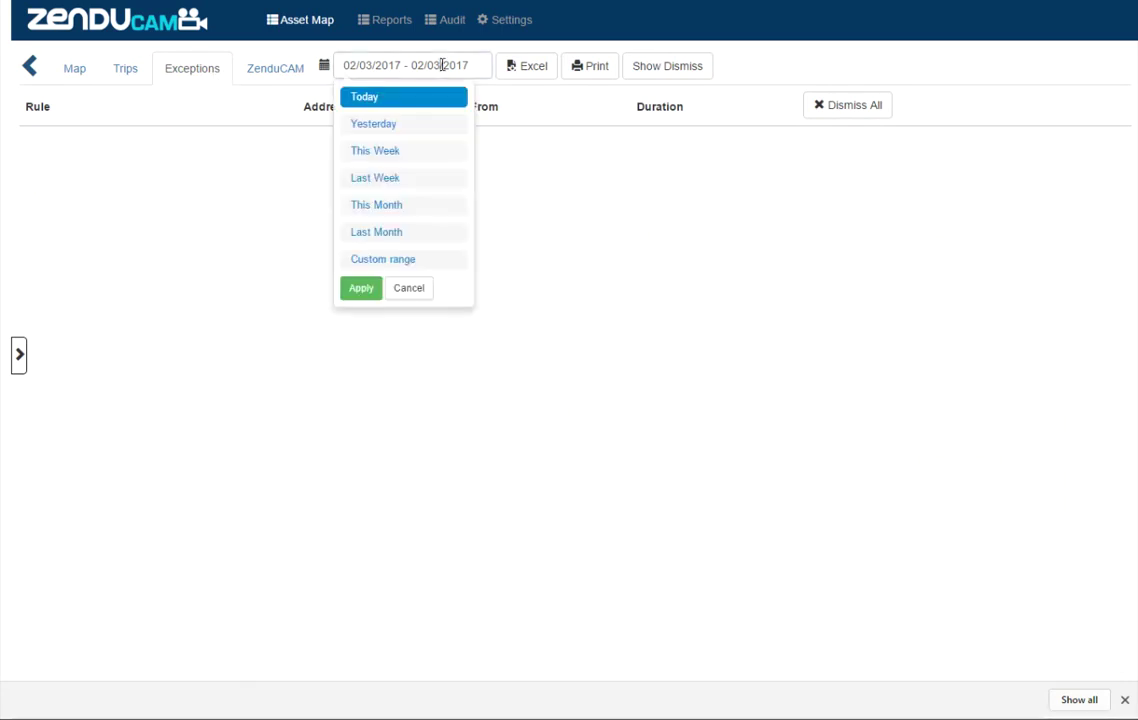
click(393, 233)
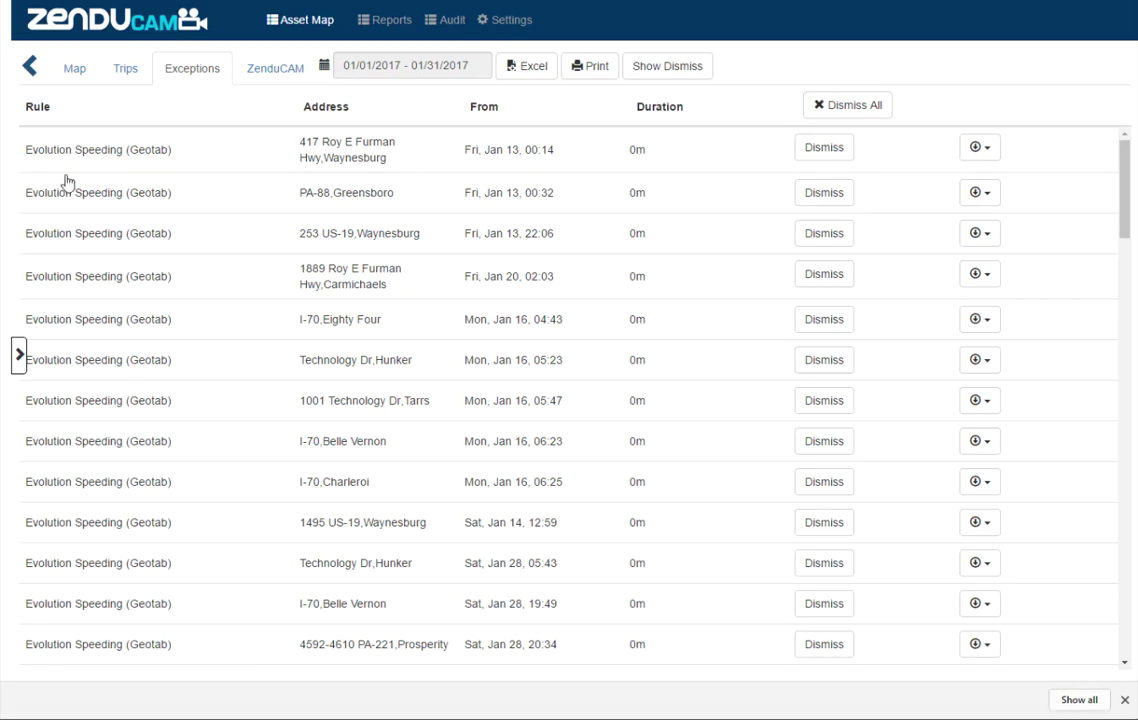
Look through last month's exceptions for speeding events and video requests, including the options for dismissing and downloading them
scroll(66, 180, down, 10)
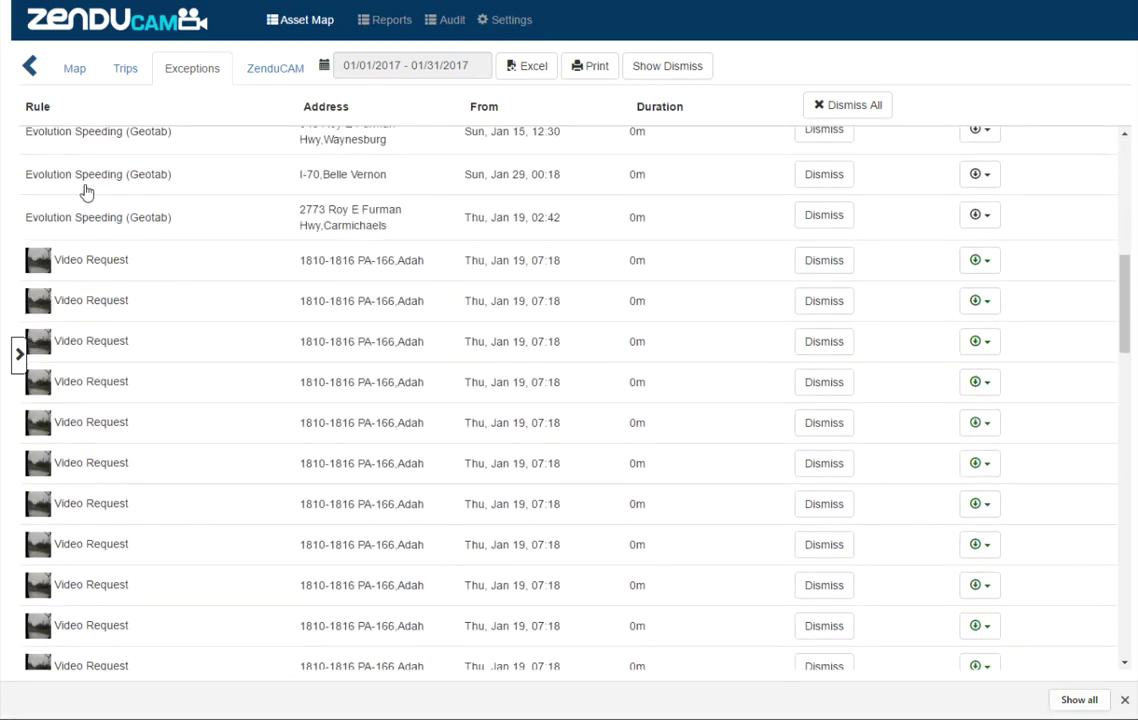
scroll(103, 208, down, 3)
scroll(110, 254, down, 12)
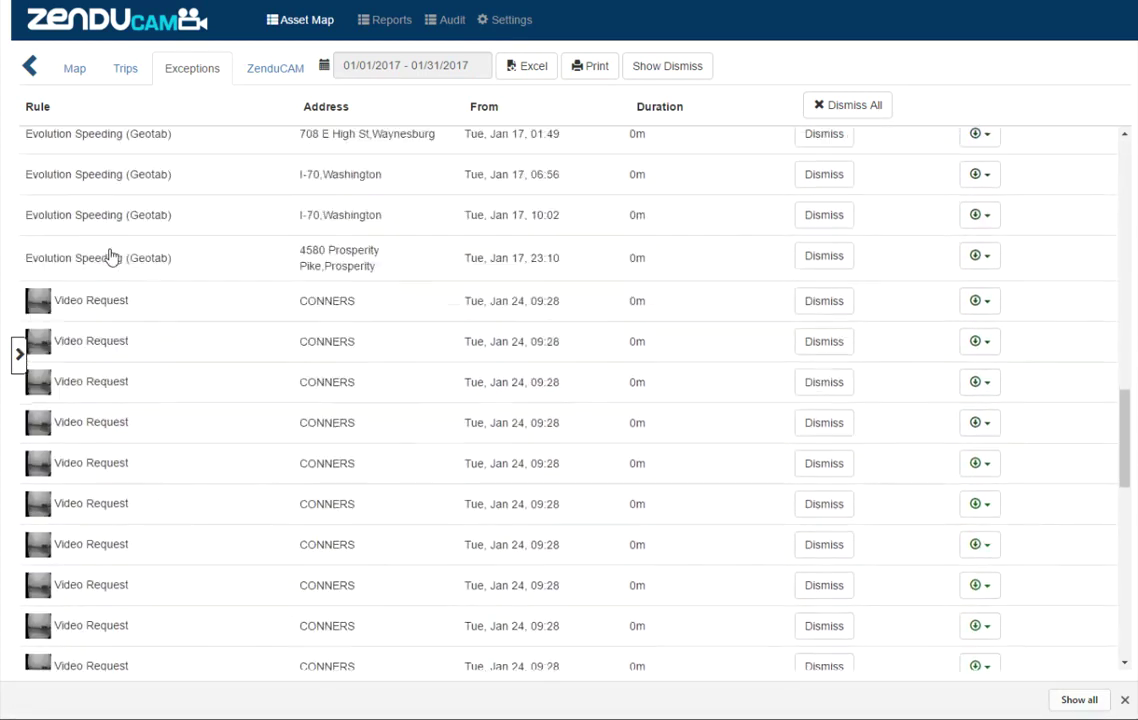
scroll(113, 256, up, 14)
scroll(113, 256, up, 10)
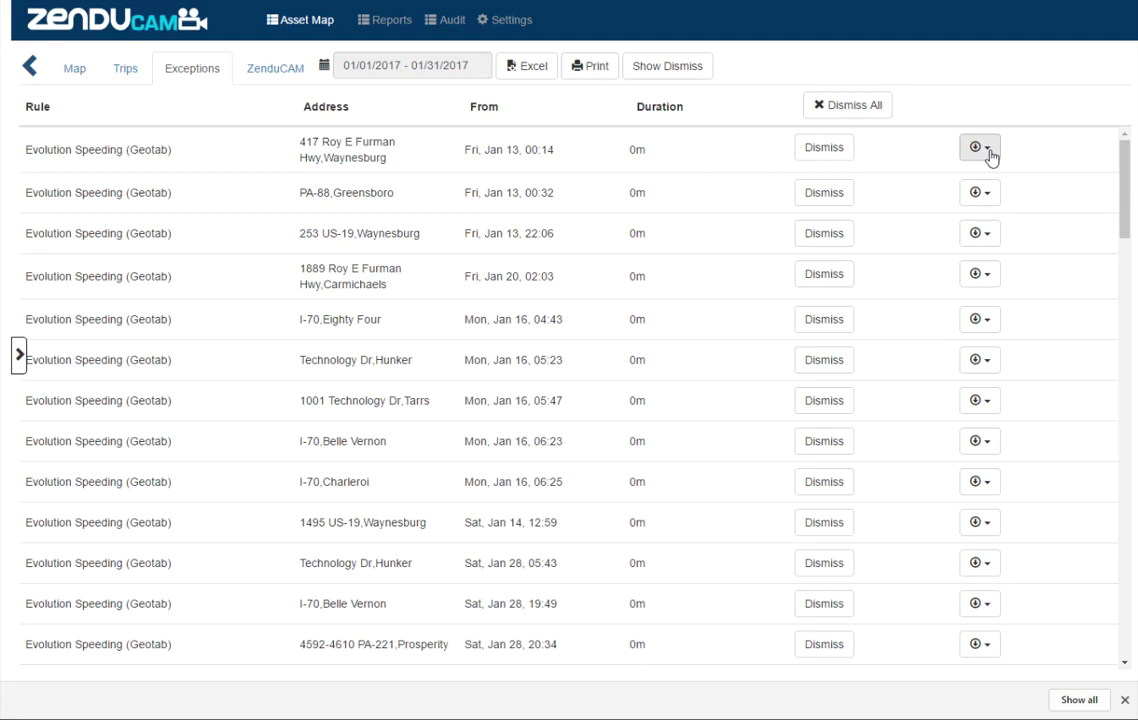
click(820, 156)
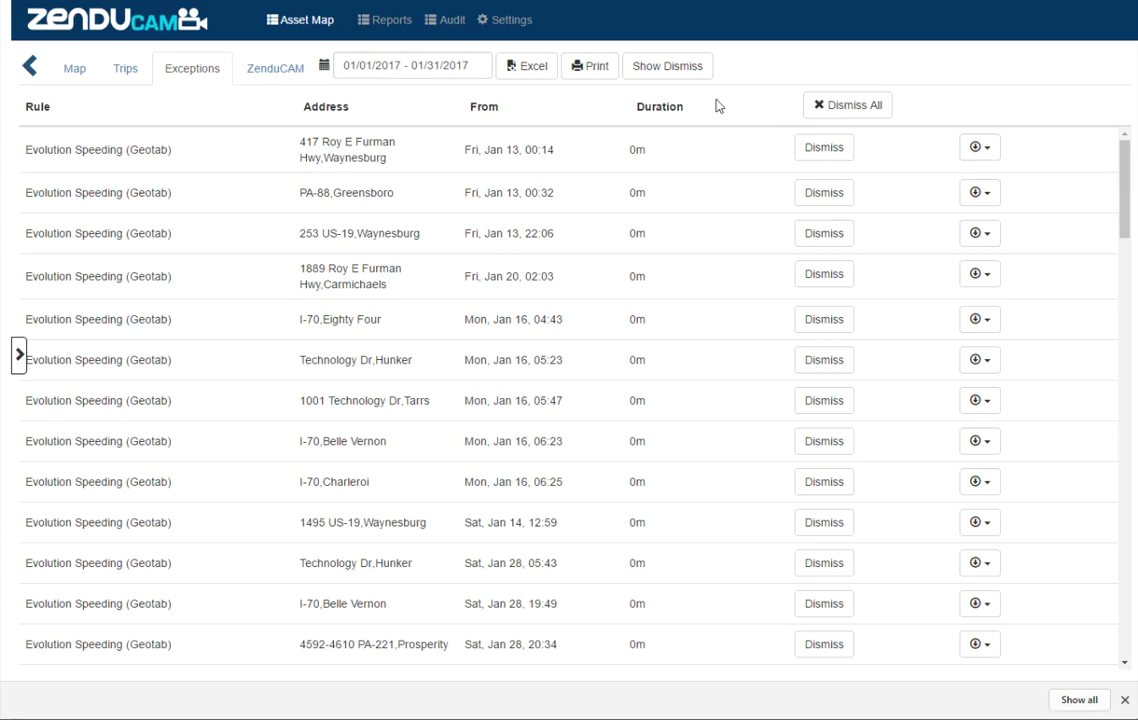
Include dismissed exceptions in the list, find the dismissed speeding event that can be restored, and hide dismissed ones again
click(690, 72)
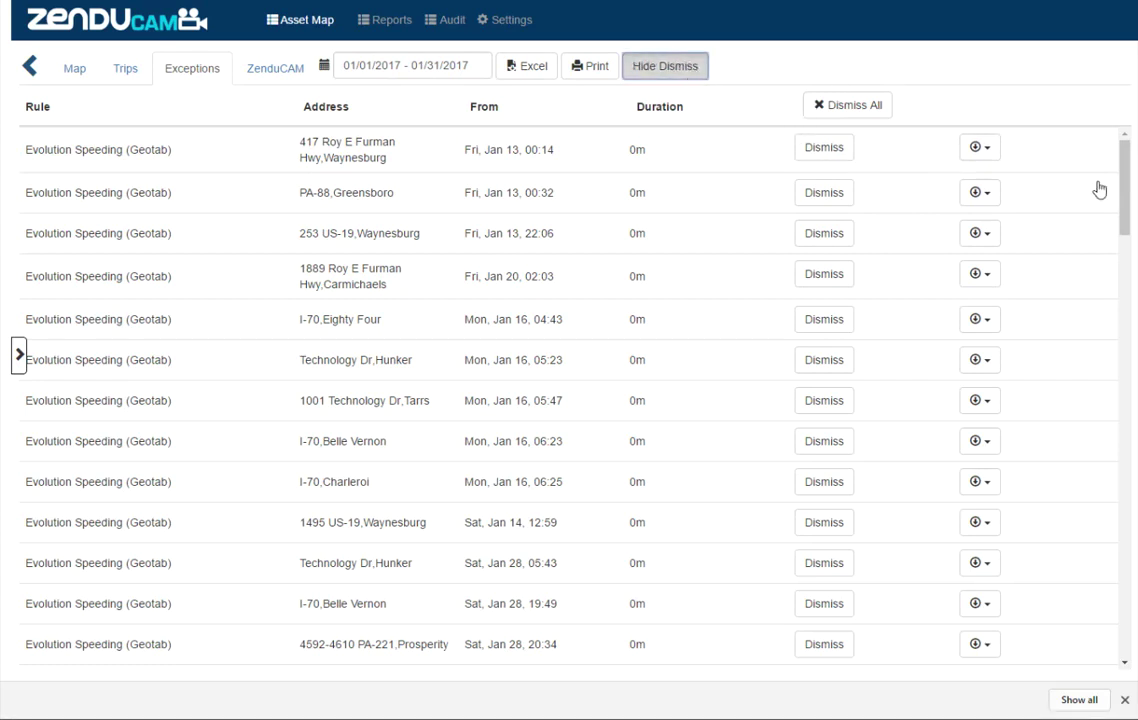
drag(1125, 176, 1125, 246)
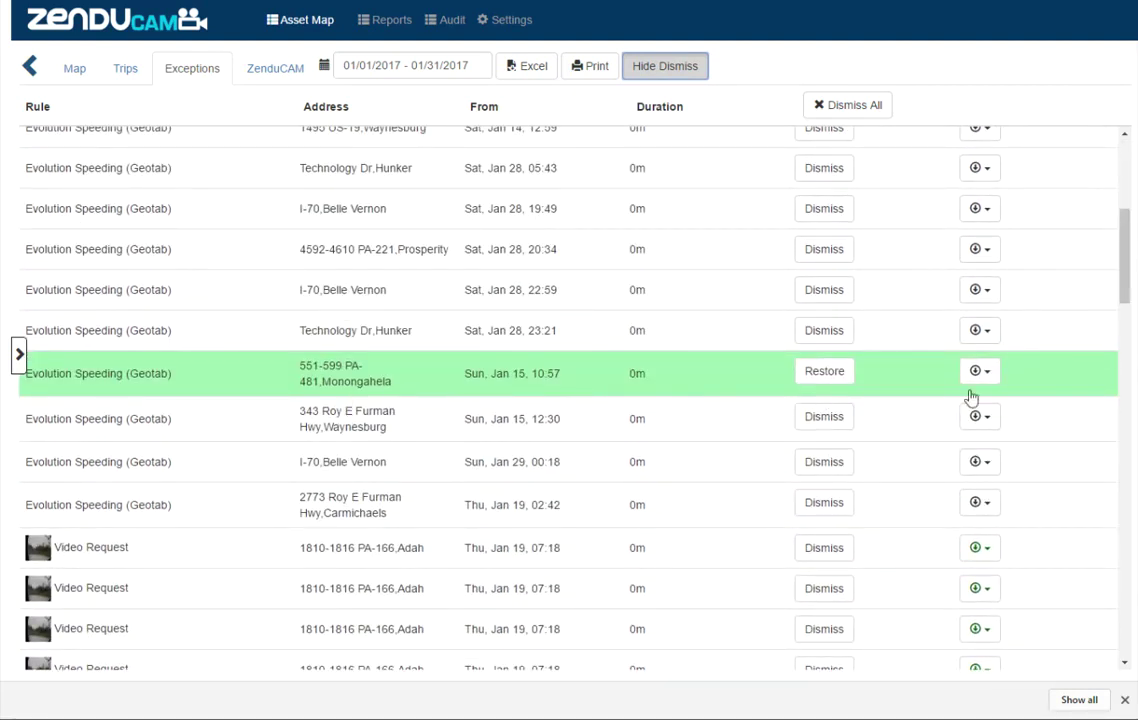
click(680, 70)
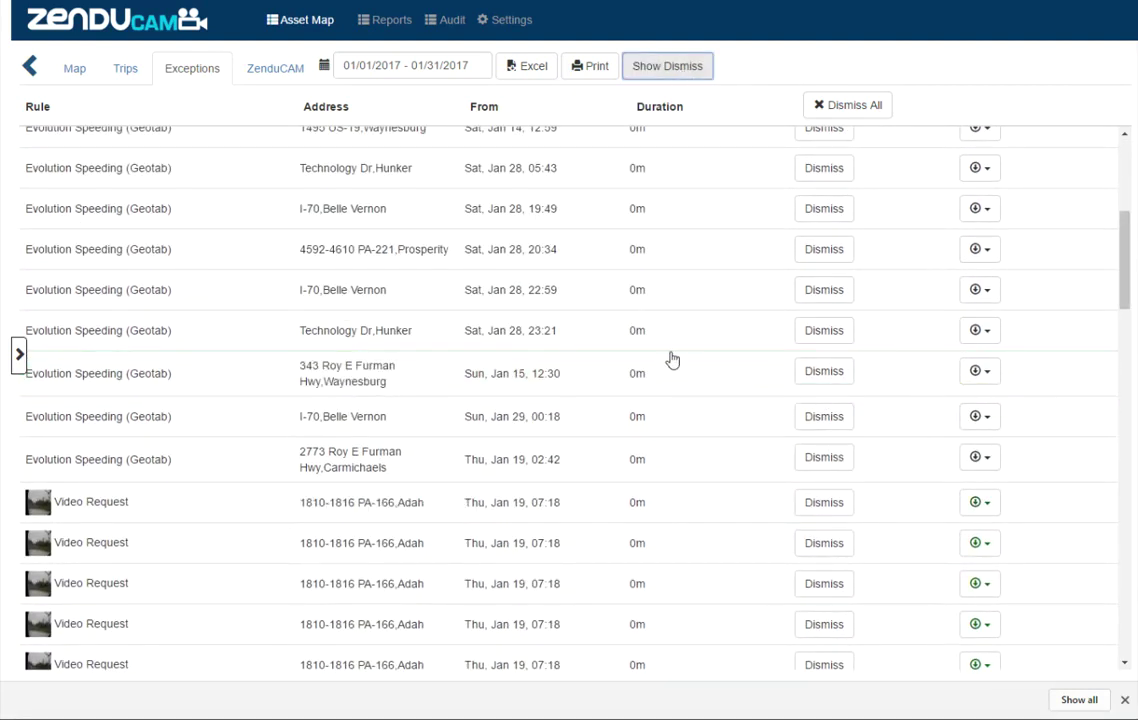
Map the I-70, Belle Vernon speeding exception of Sat, Jan 28, 22:59, check nearby route speeds and request Street View for a route point
click(433, 304)
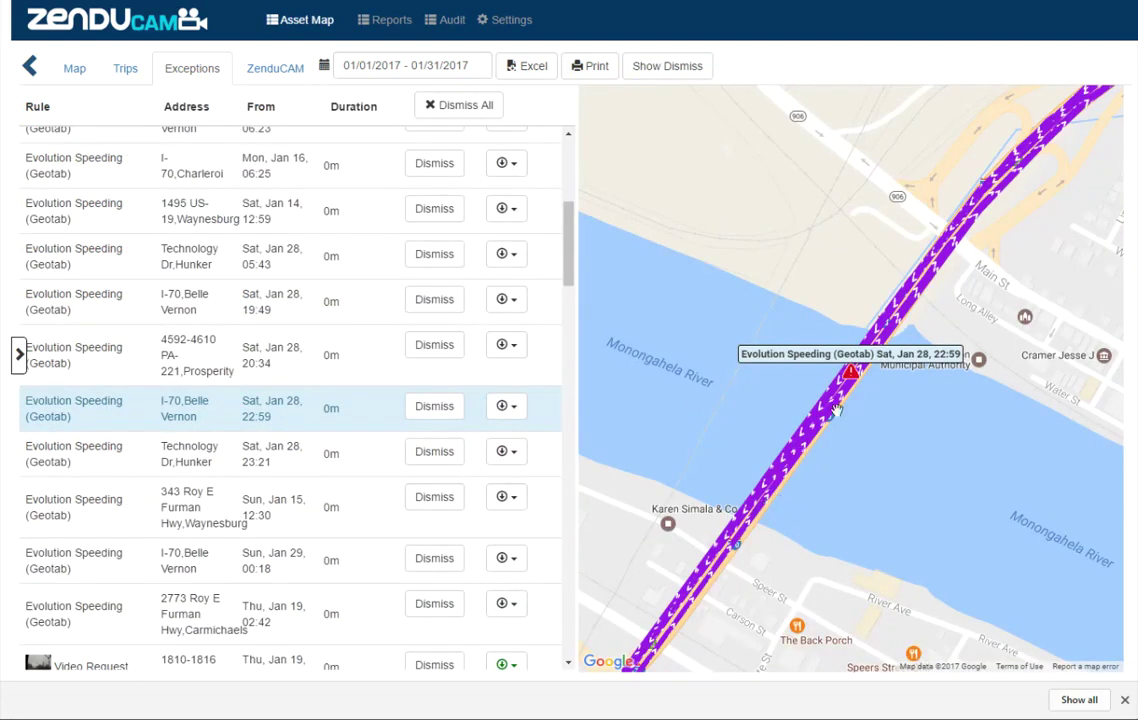
mouse_move(765, 502)
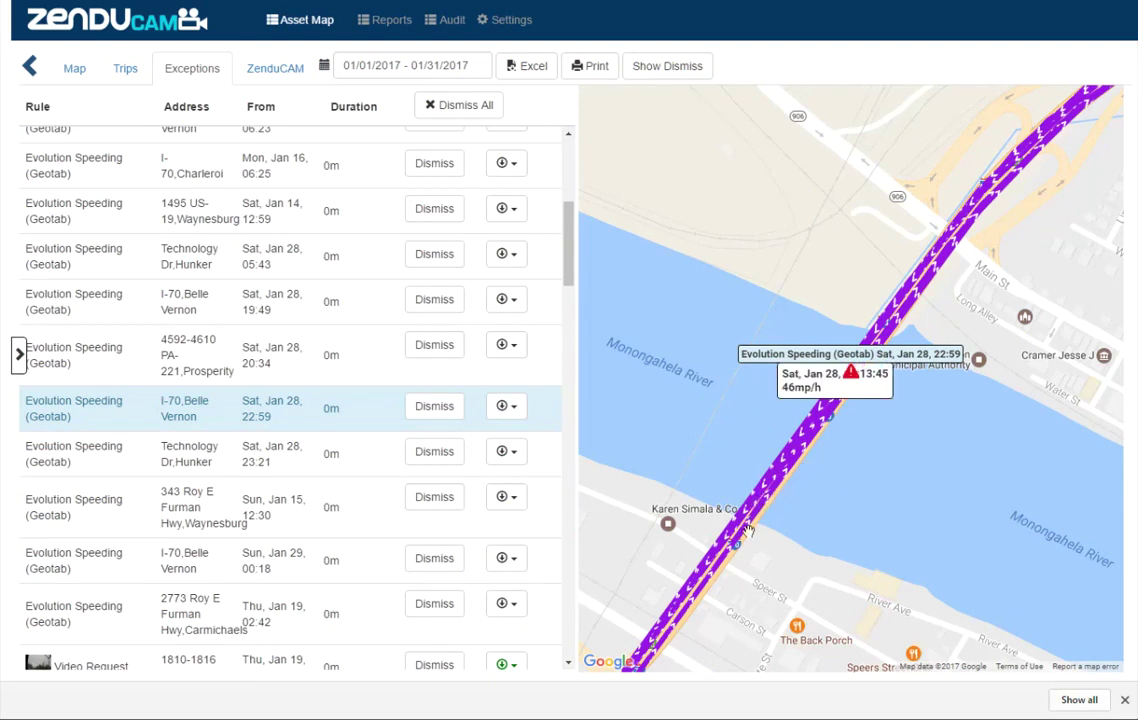
mouse_move(828, 406)
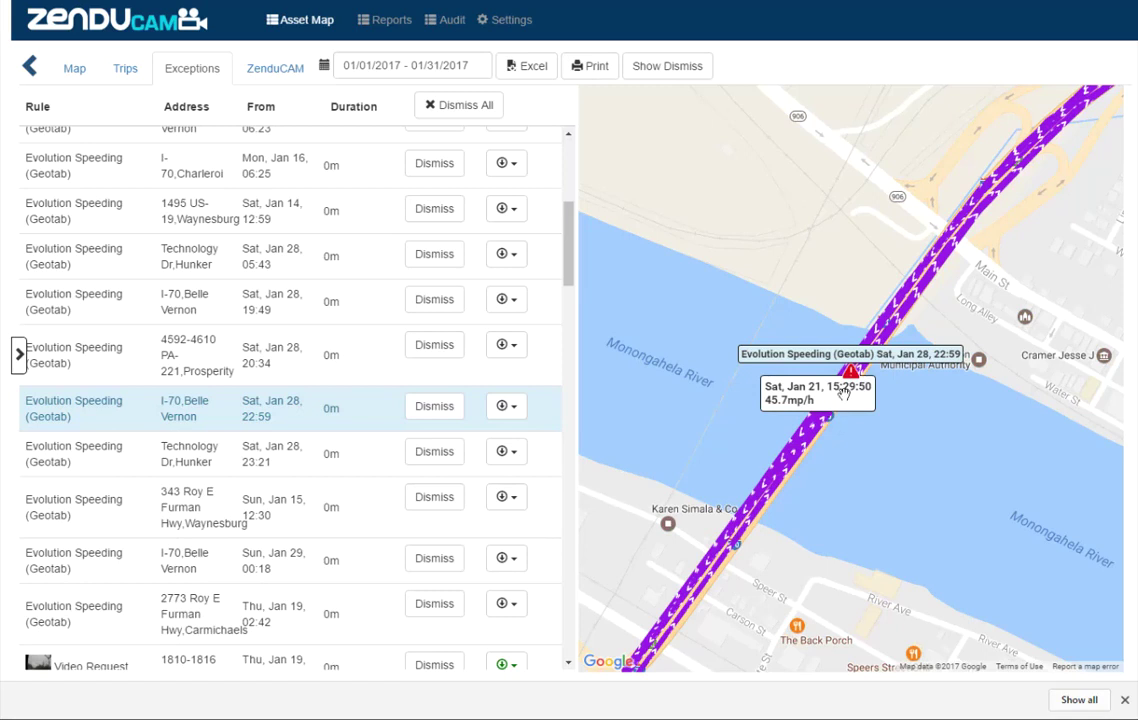
mouse_move(894, 312)
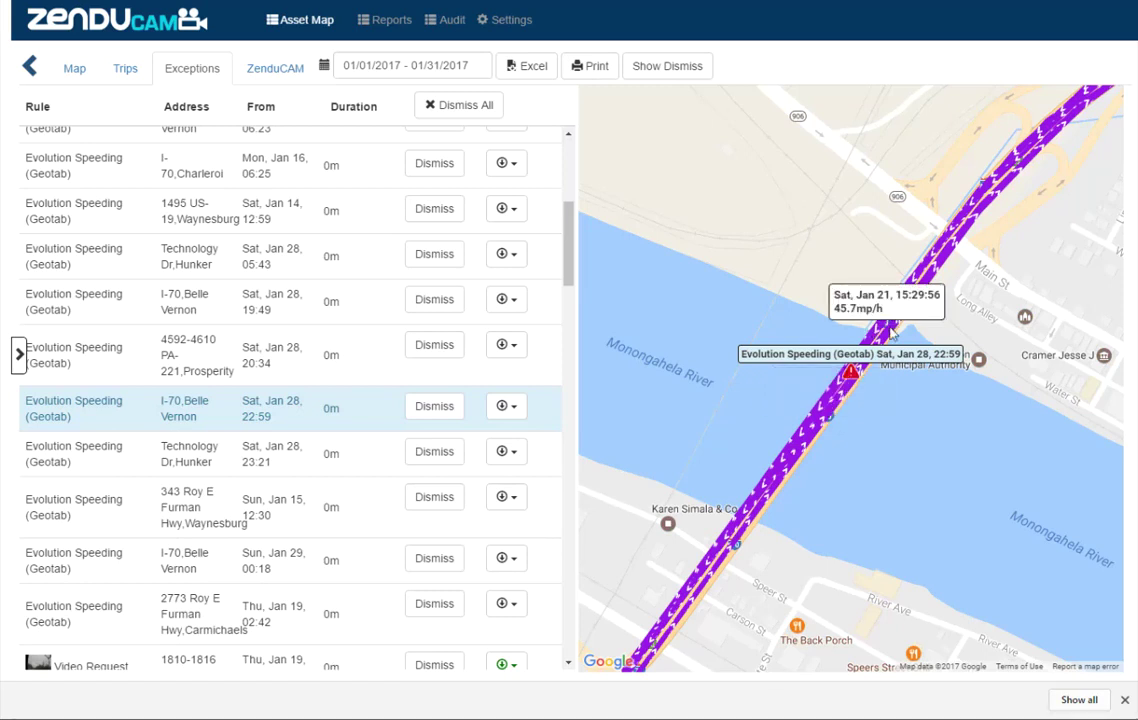
right_click(890, 327)
click(915, 447)
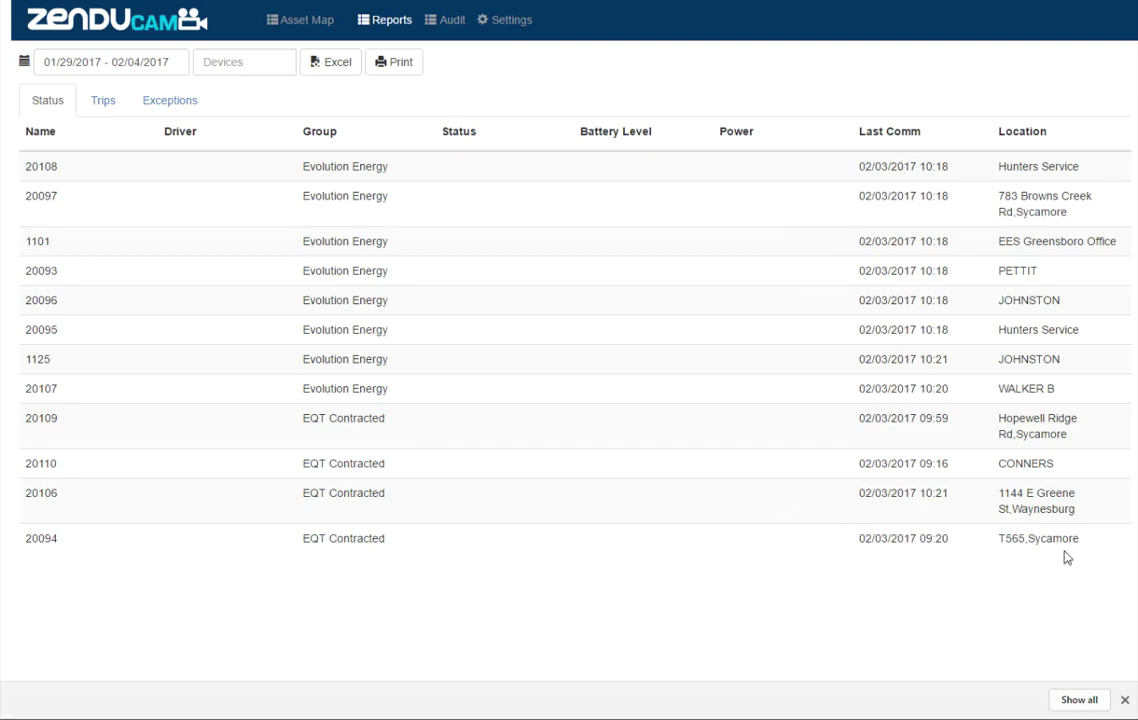
Review the fleet's Status report and its preset date ranges, and bring up the Trips report for 01/29/2017 - 02/04/2017
mouse_move(1074, 539)
mouse_down()
mouse_move(1036, 540)
mouse_move(1081, 551)
mouse_up()
click(1007, 612)
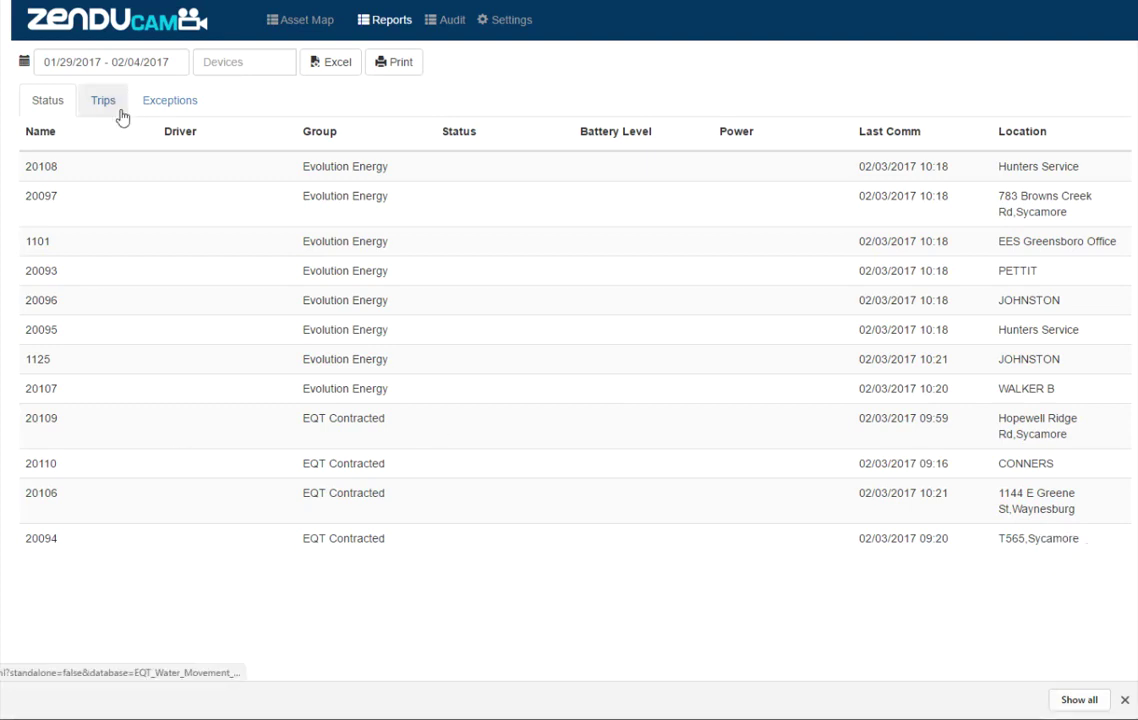
click(127, 63)
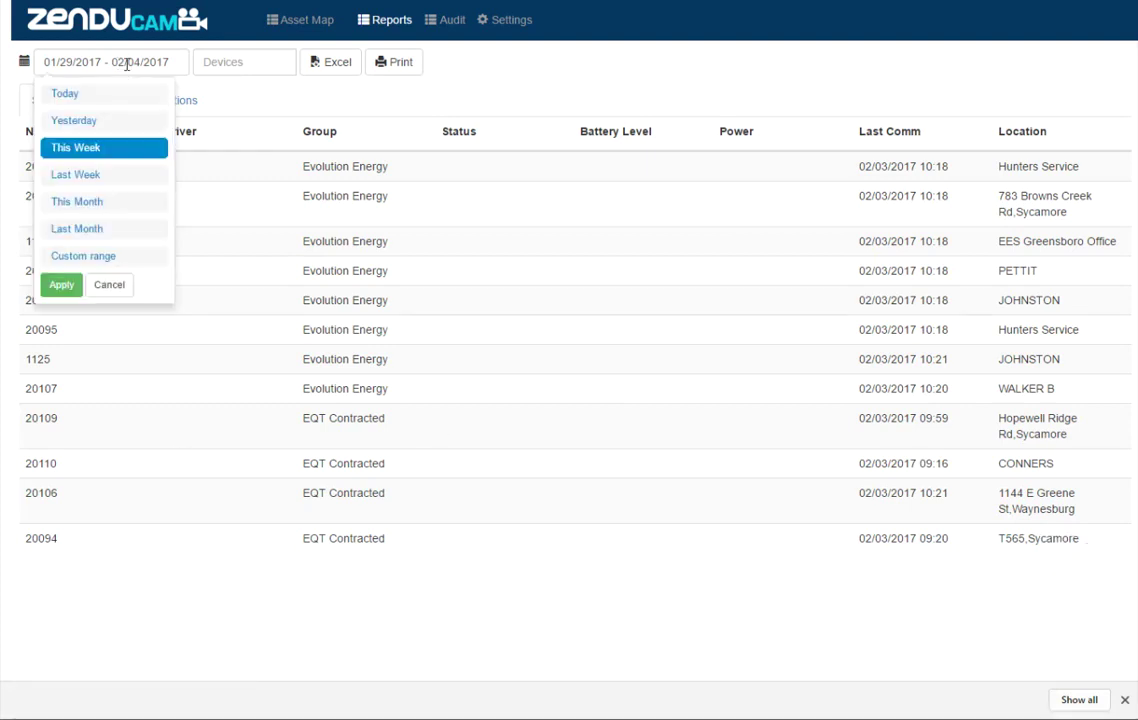
click(277, 99)
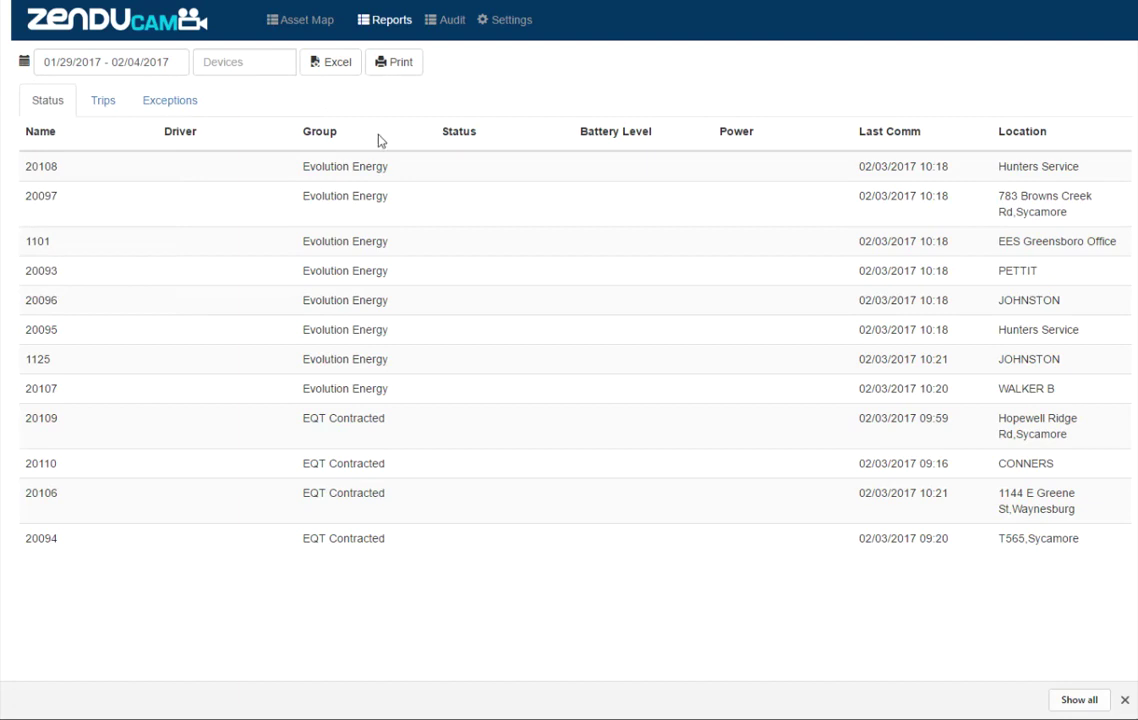
click(106, 101)
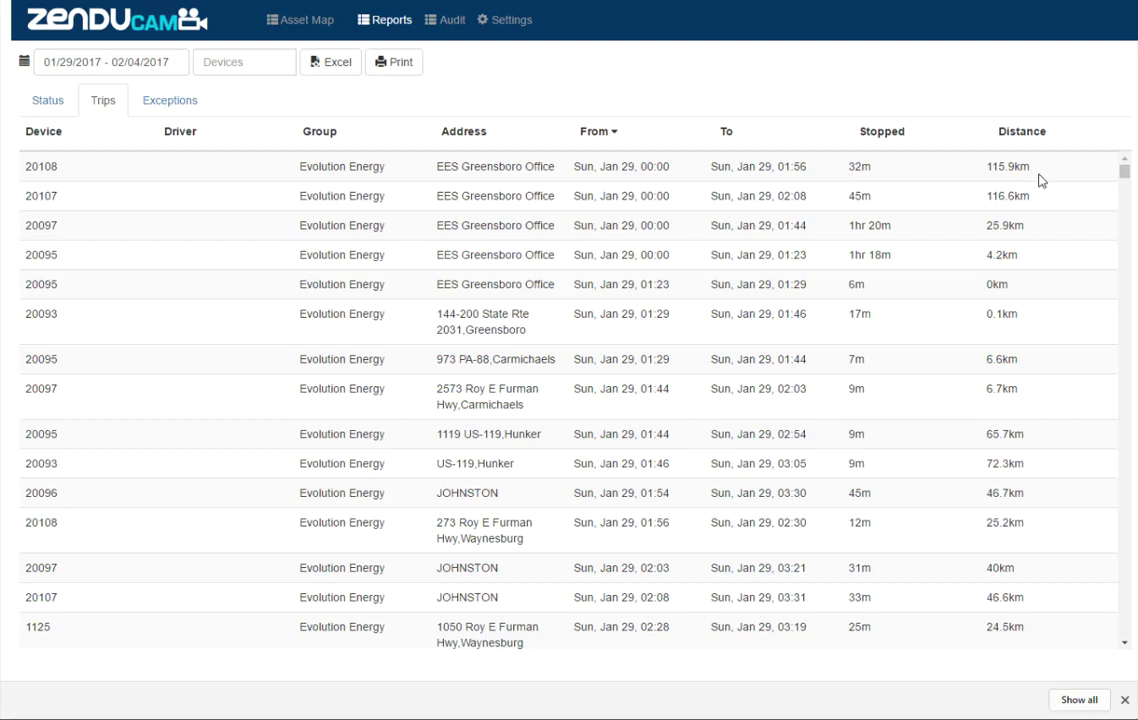
Show the fleet's Exceptions report, include dismissed exceptions, and look through the list
click(162, 102)
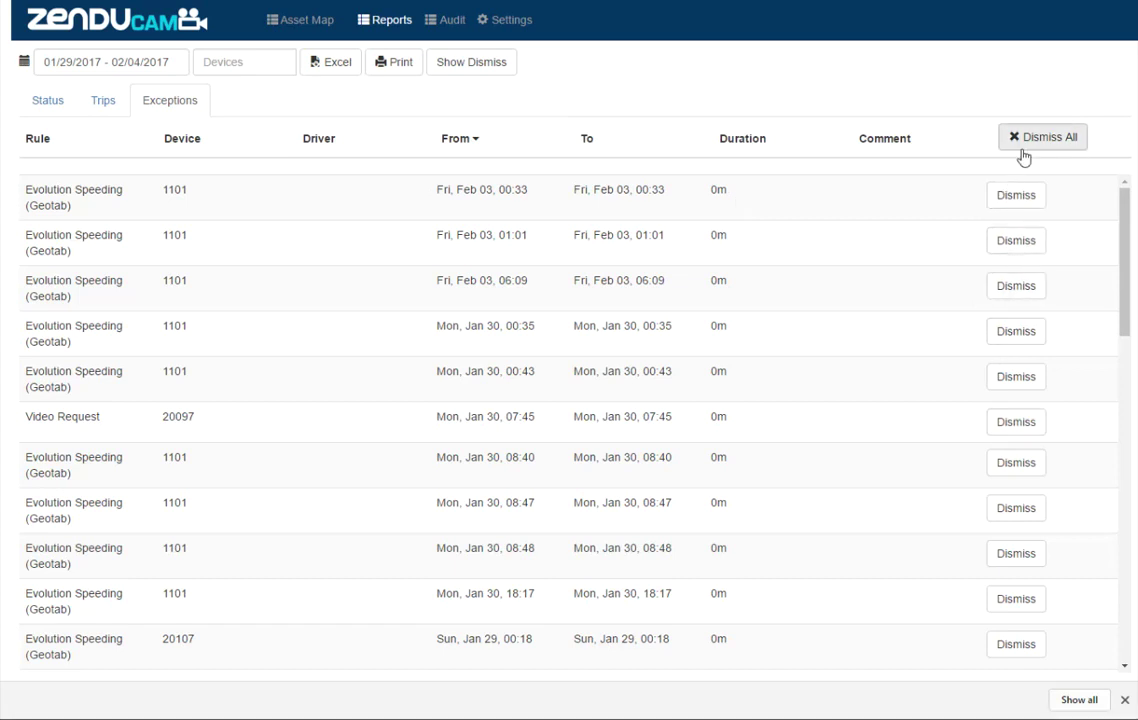
click(478, 66)
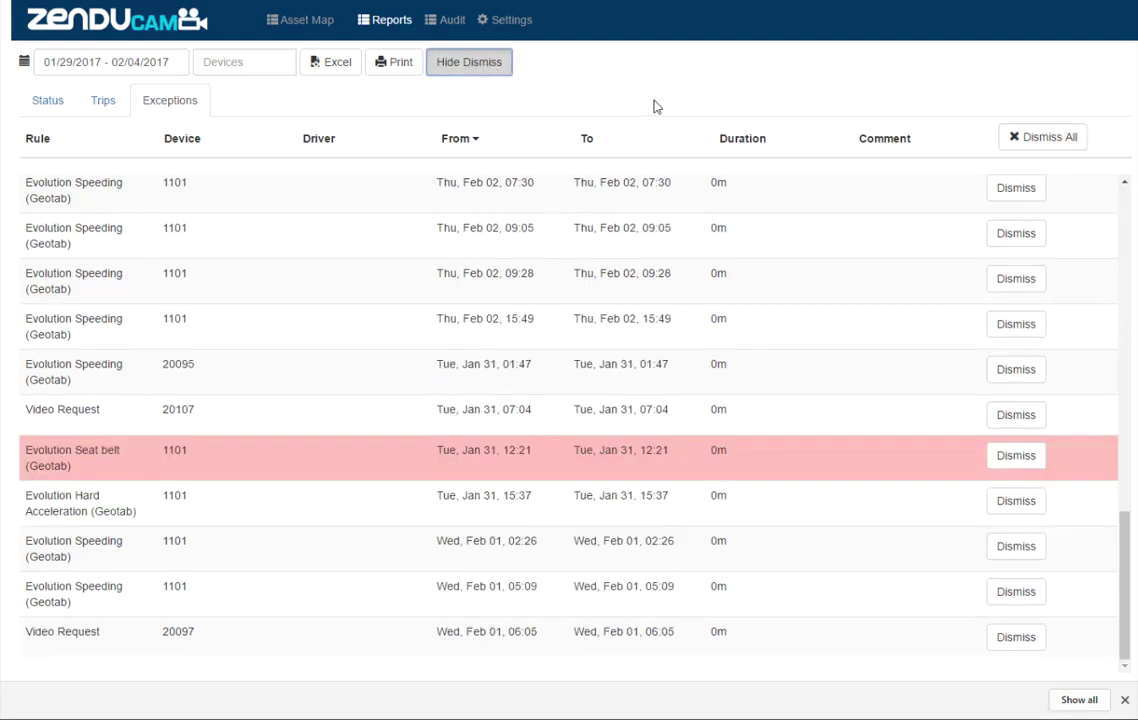
scroll(922, 394, up, 10)
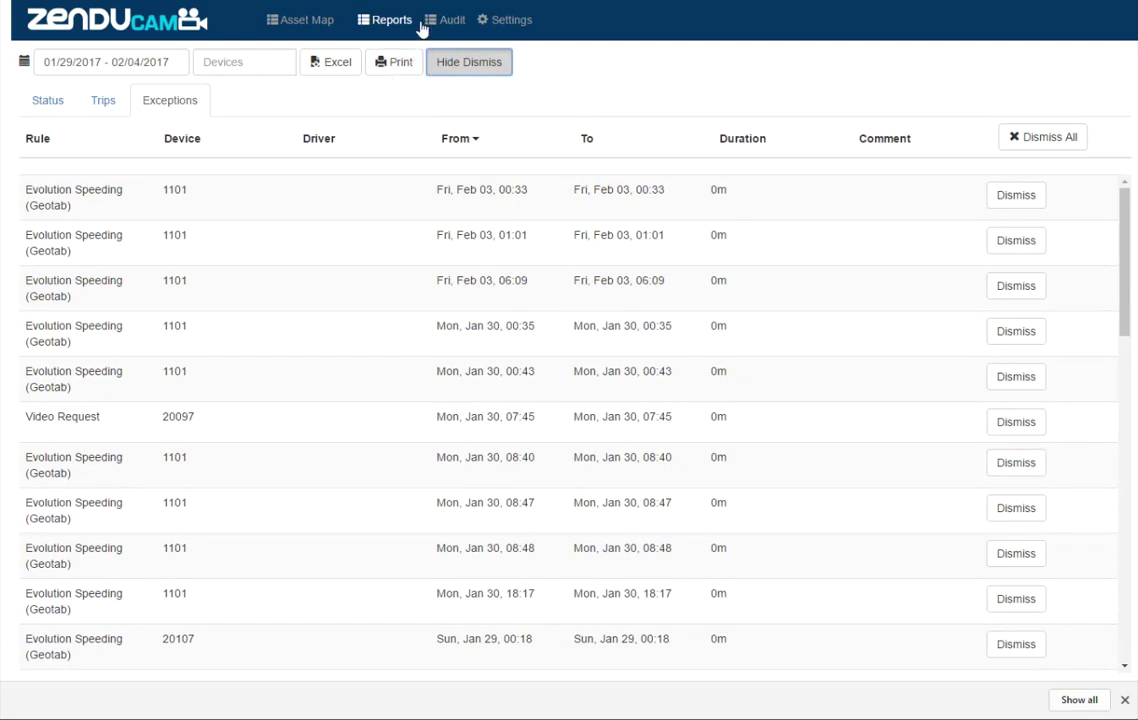
Examine the device settings, checking which drivers and groups can be assigned to device 20108, and collapse the device list
click(484, 25)
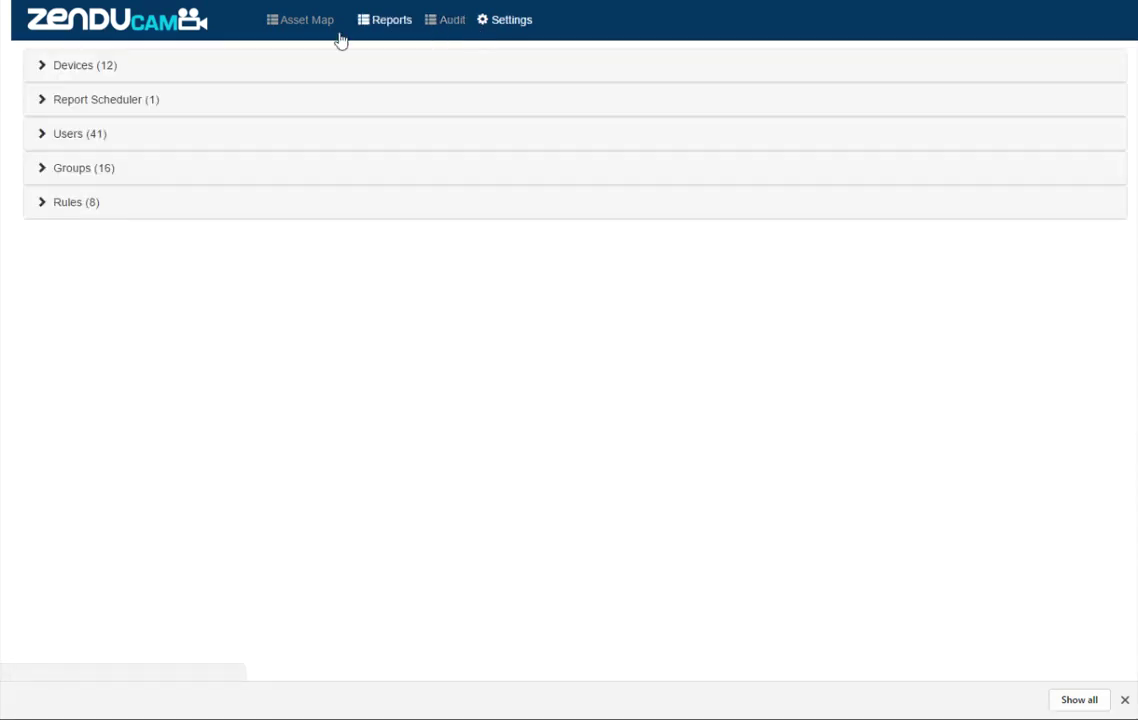
click(43, 63)
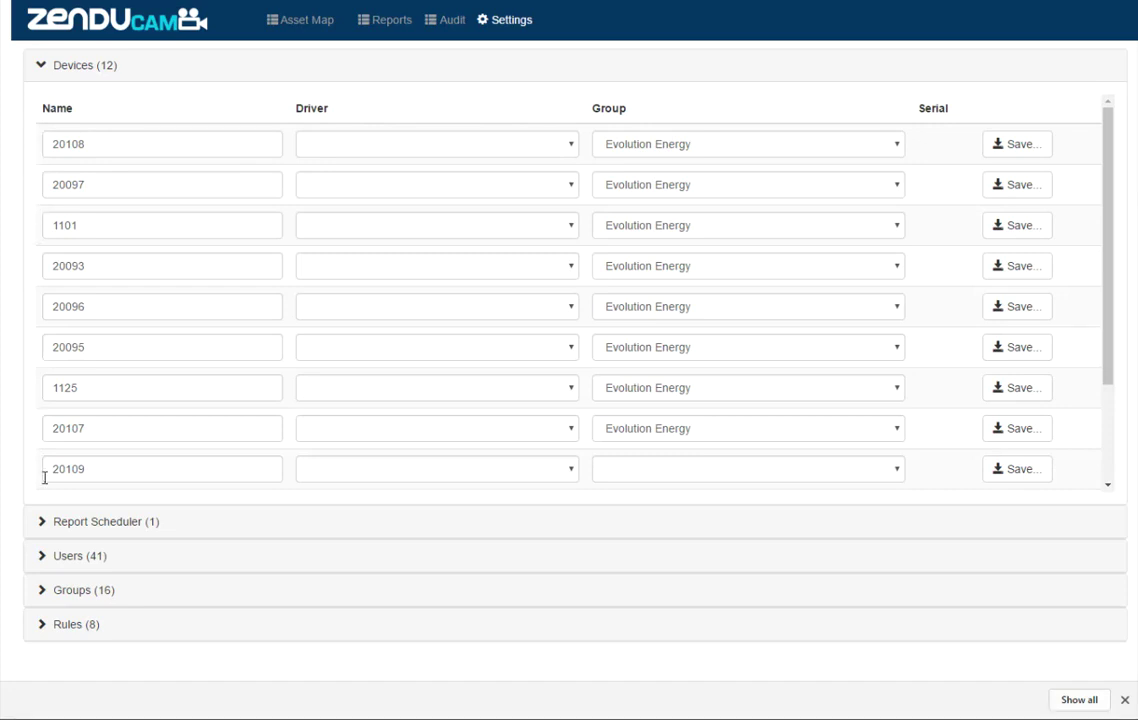
click(573, 147)
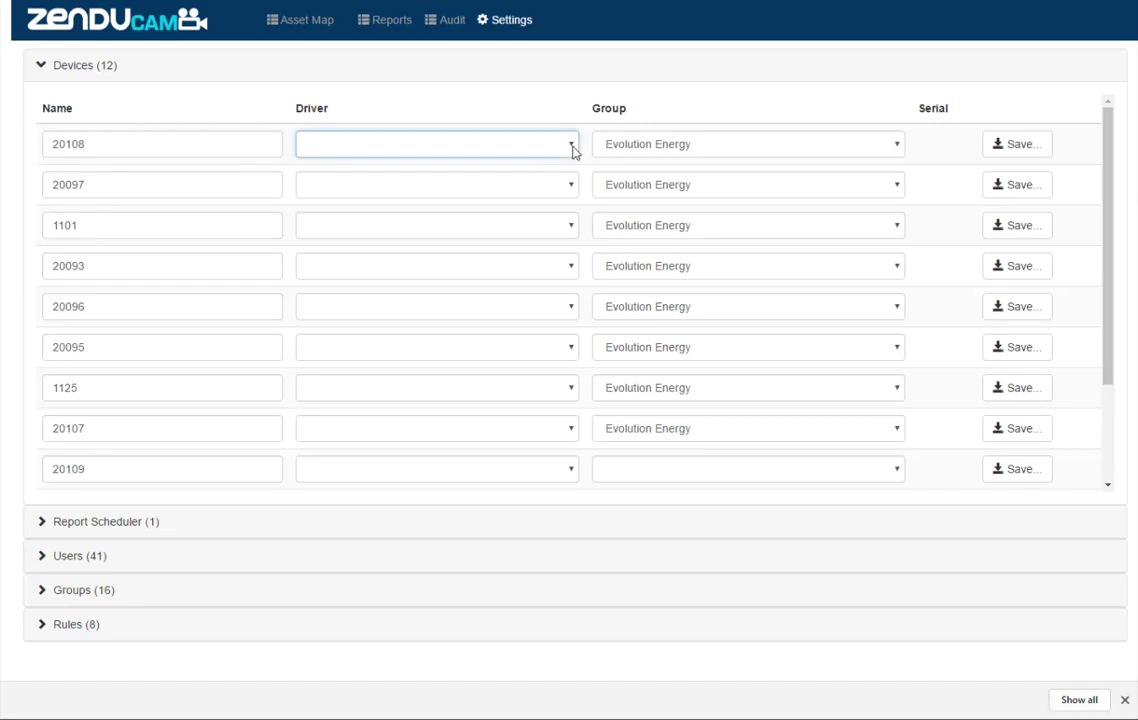
scroll(554, 320, down, 3)
scroll(554, 320, up, 3)
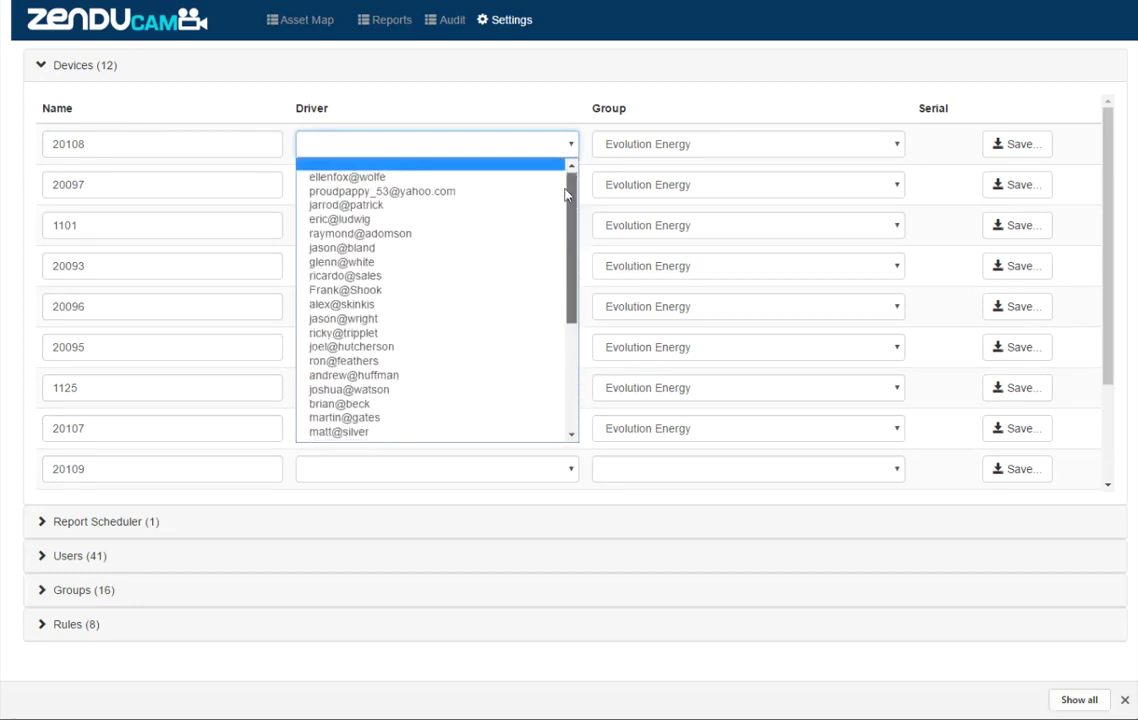
click(575, 146)
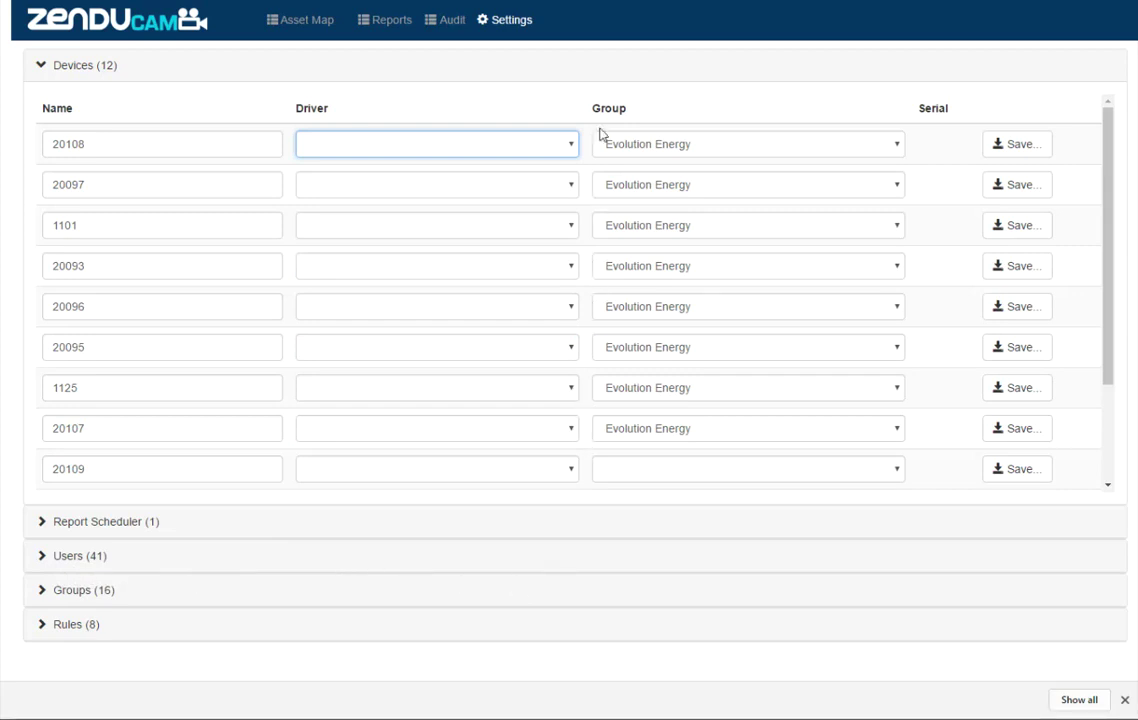
click(896, 146)
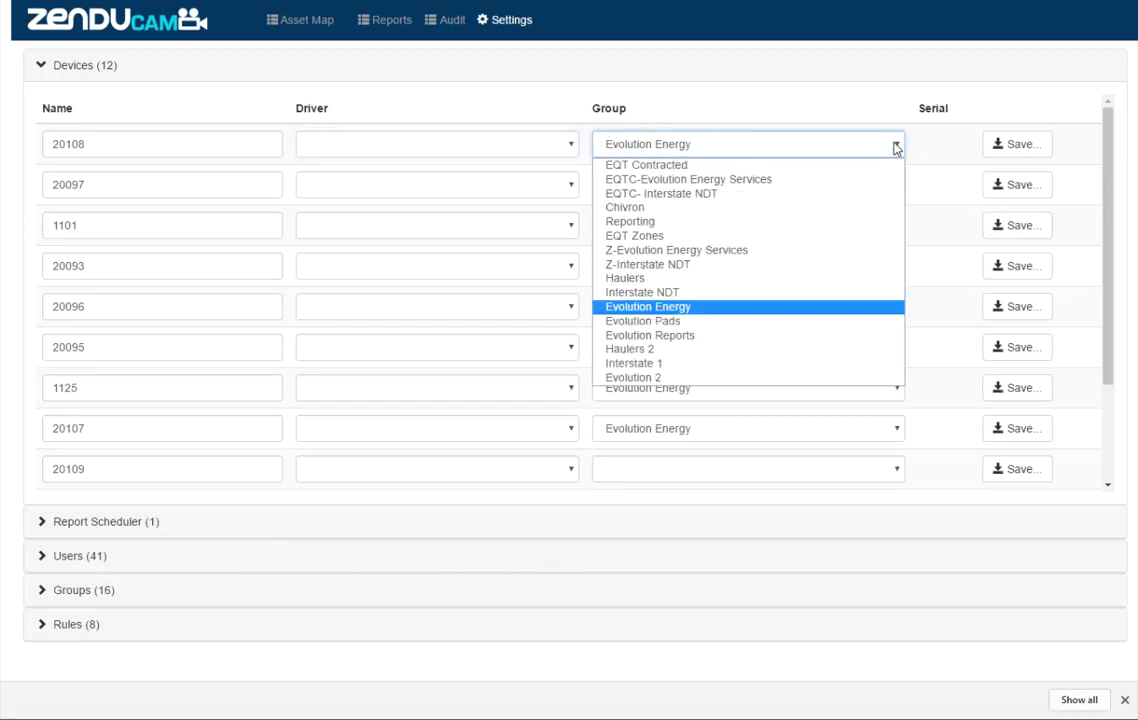
click(896, 146)
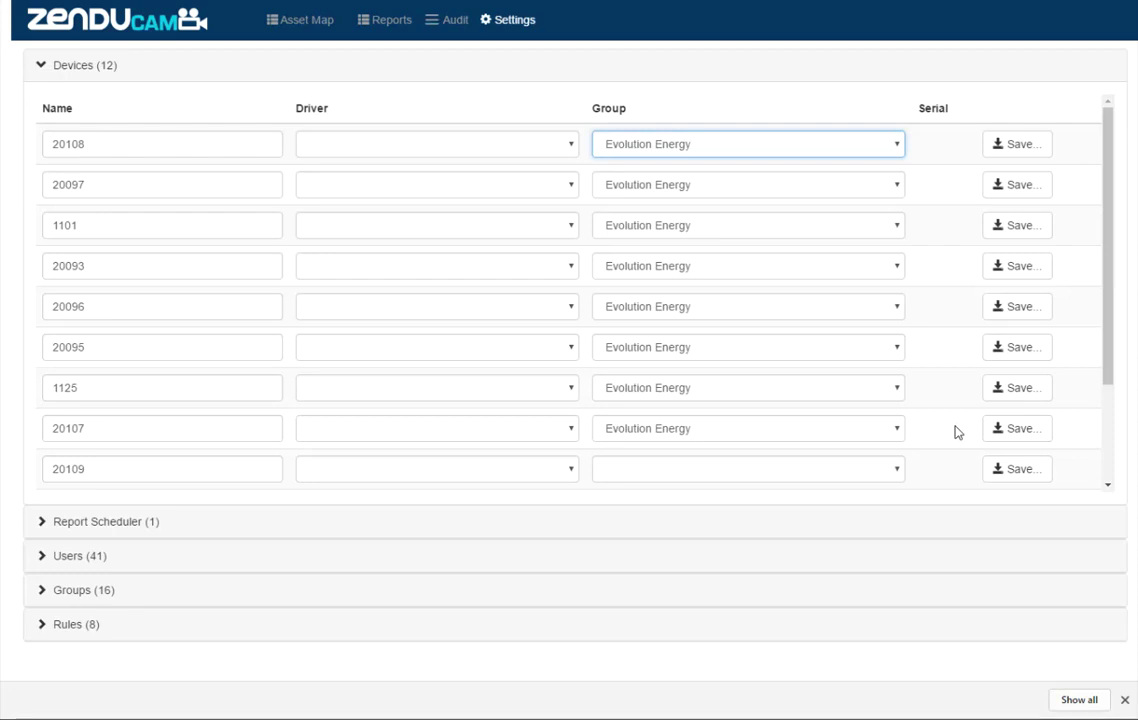
click(35, 70)
Open the report scheduler and check the report type and frequency choices of the scheduled trips report
click(44, 100)
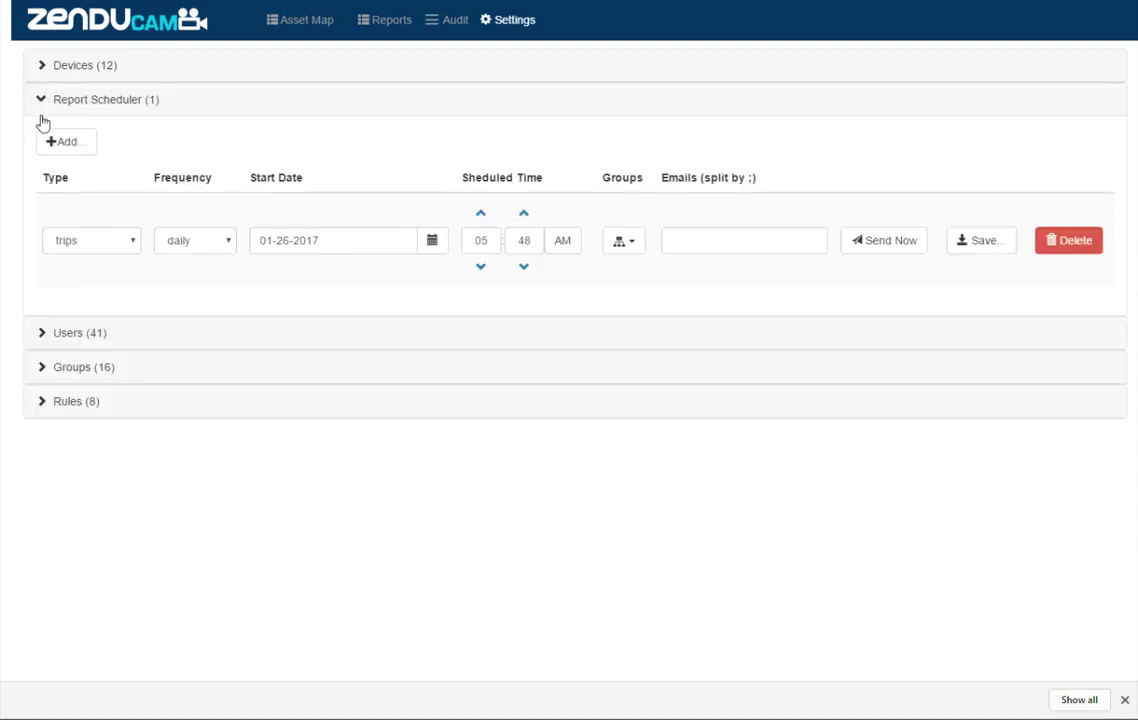
click(126, 243)
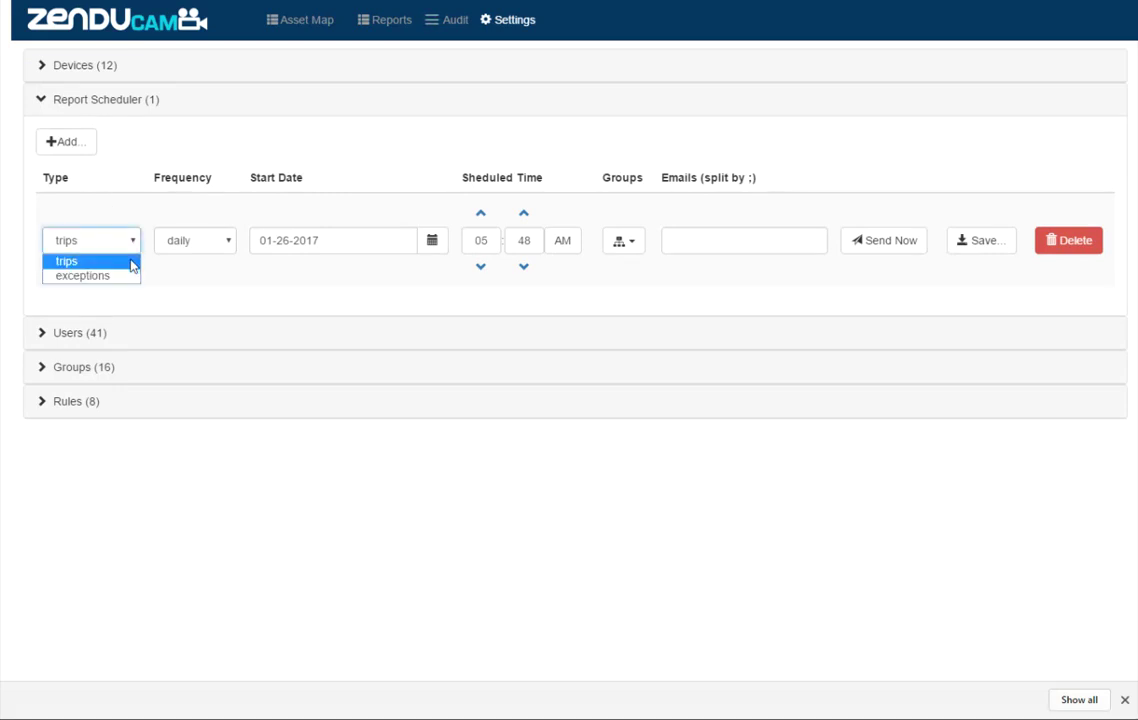
click(136, 247)
click(228, 245)
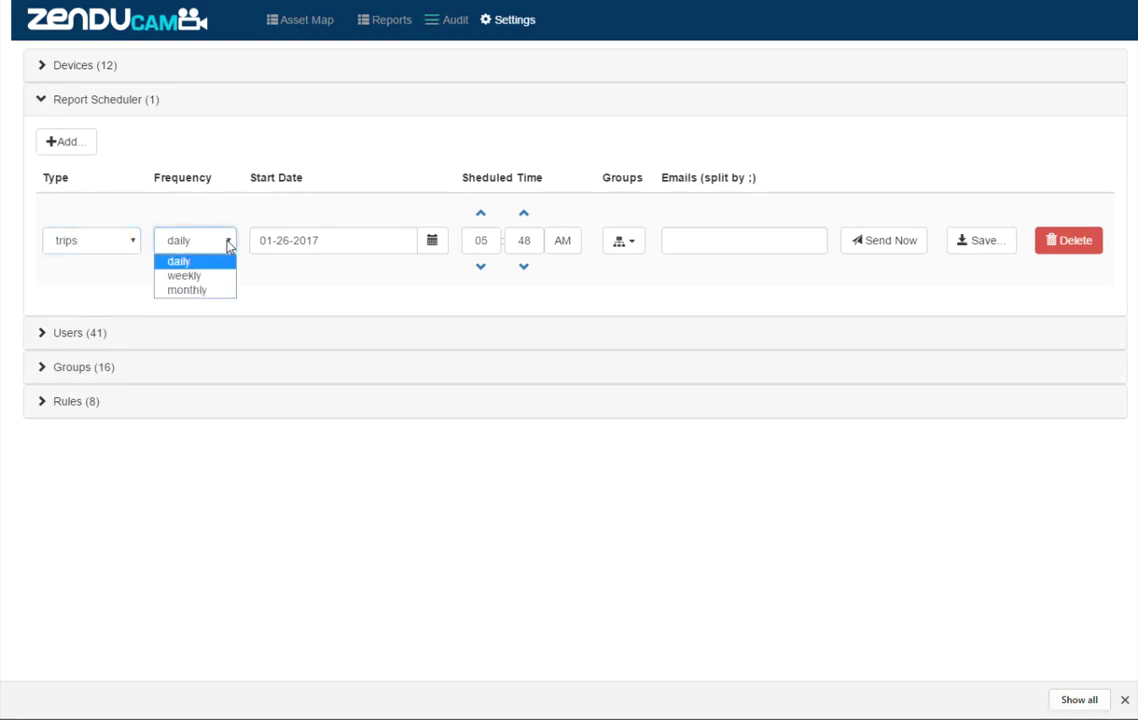
click(232, 246)
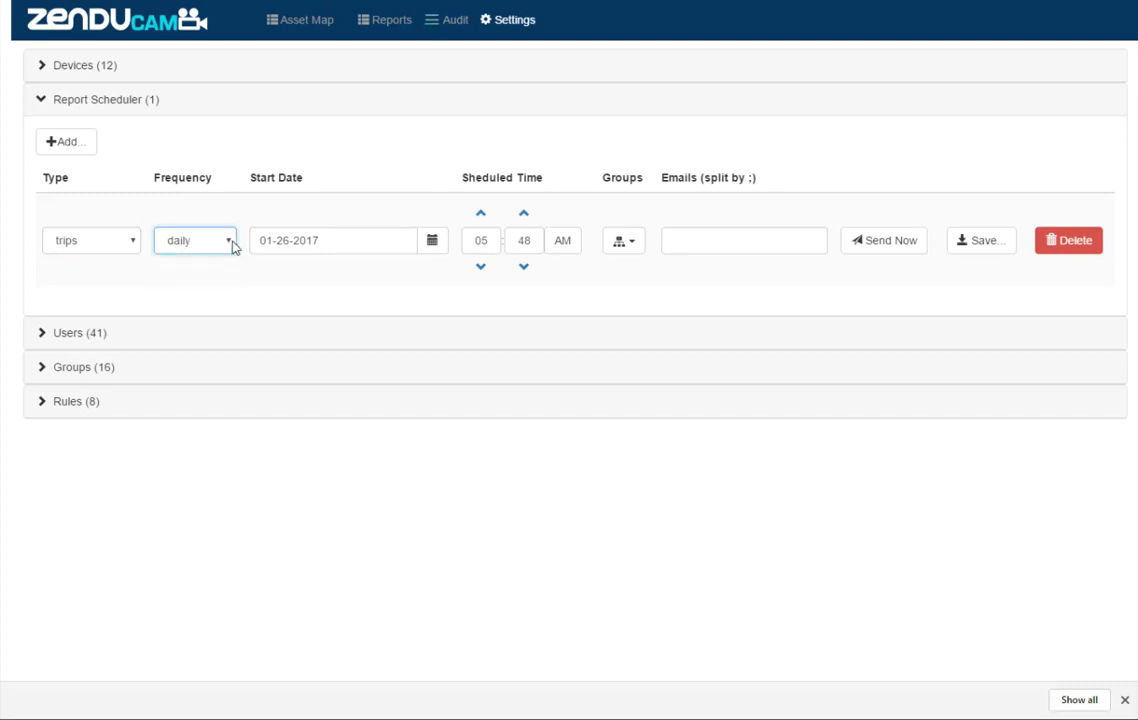
Check the scheduled report's start date, group choices and email recipients field, and close the report scheduler
click(436, 253)
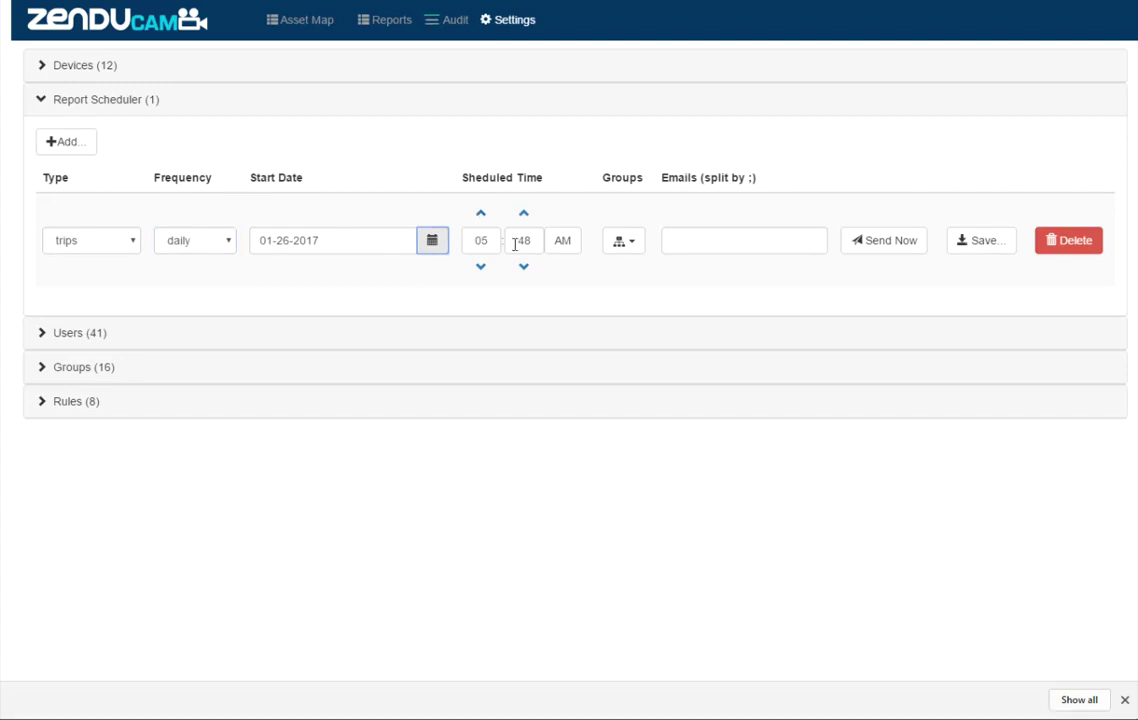
click(627, 242)
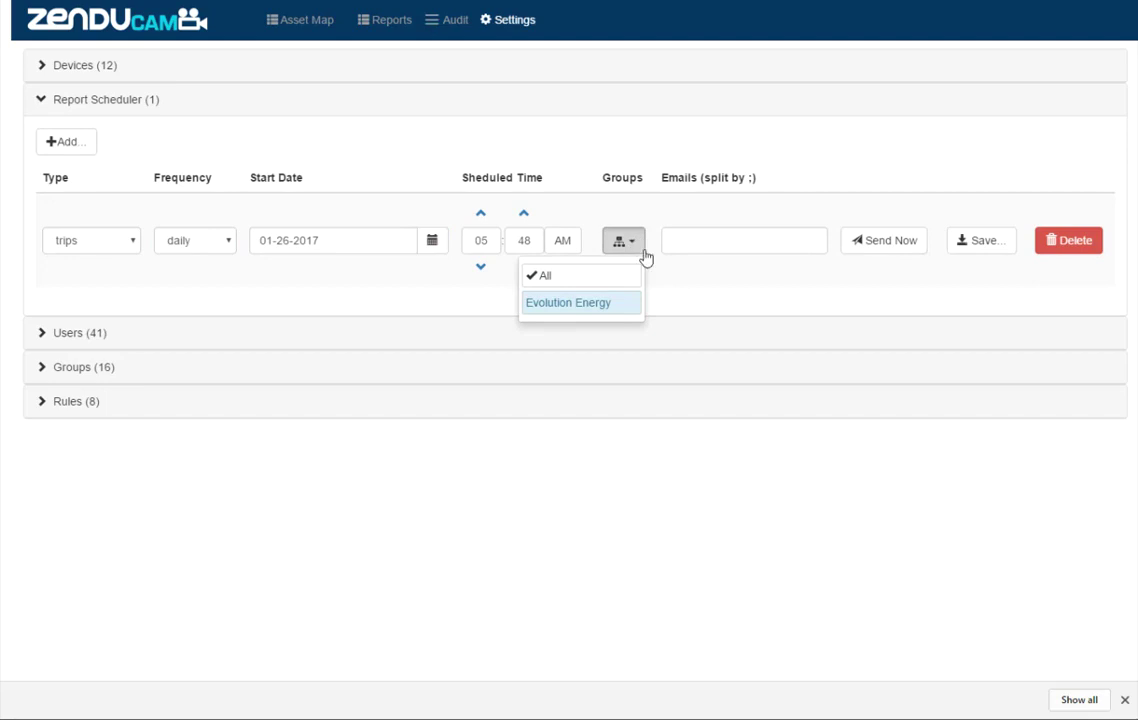
click(678, 272)
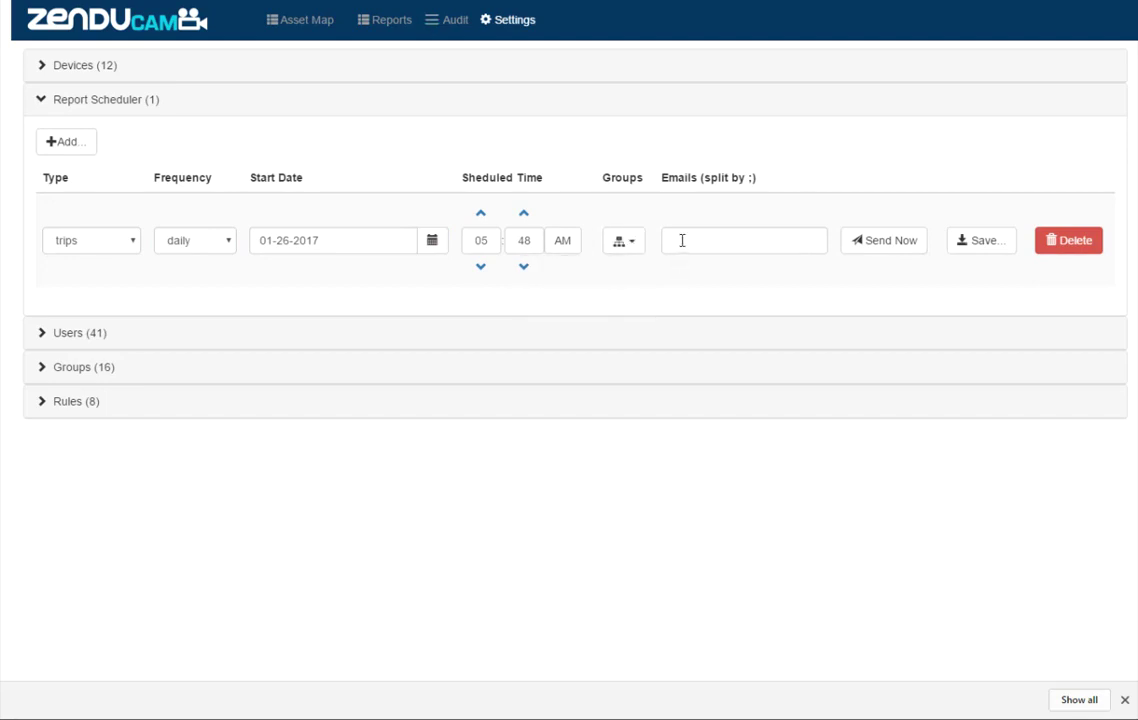
click(719, 241)
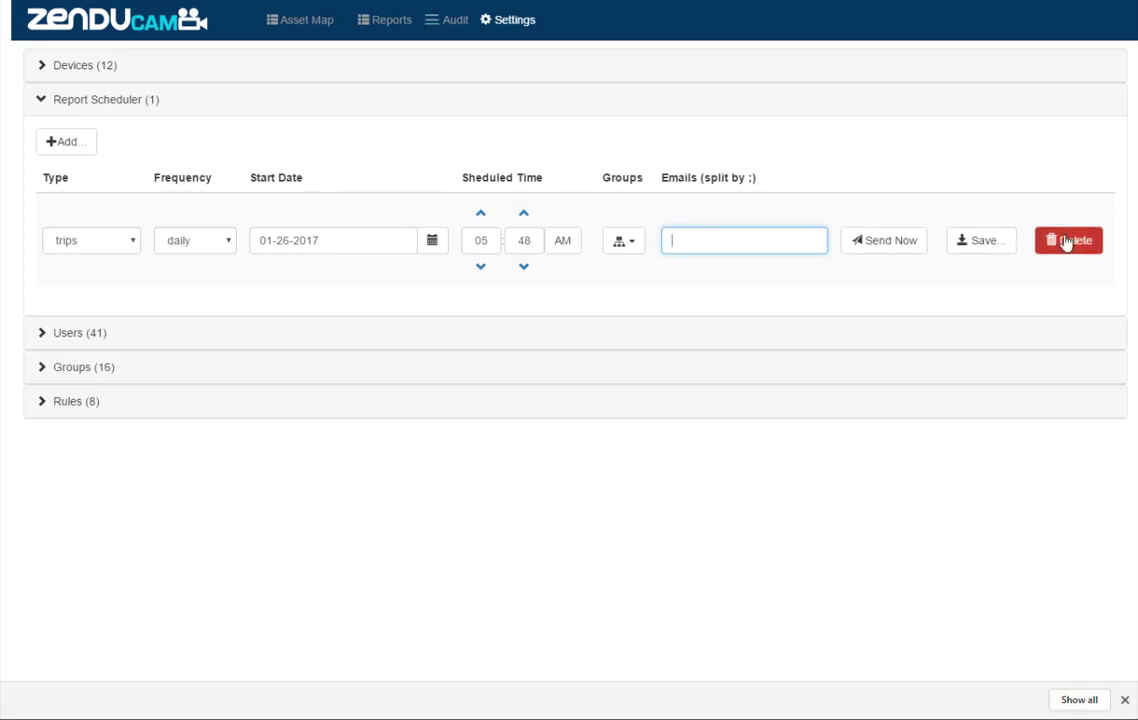
click(41, 99)
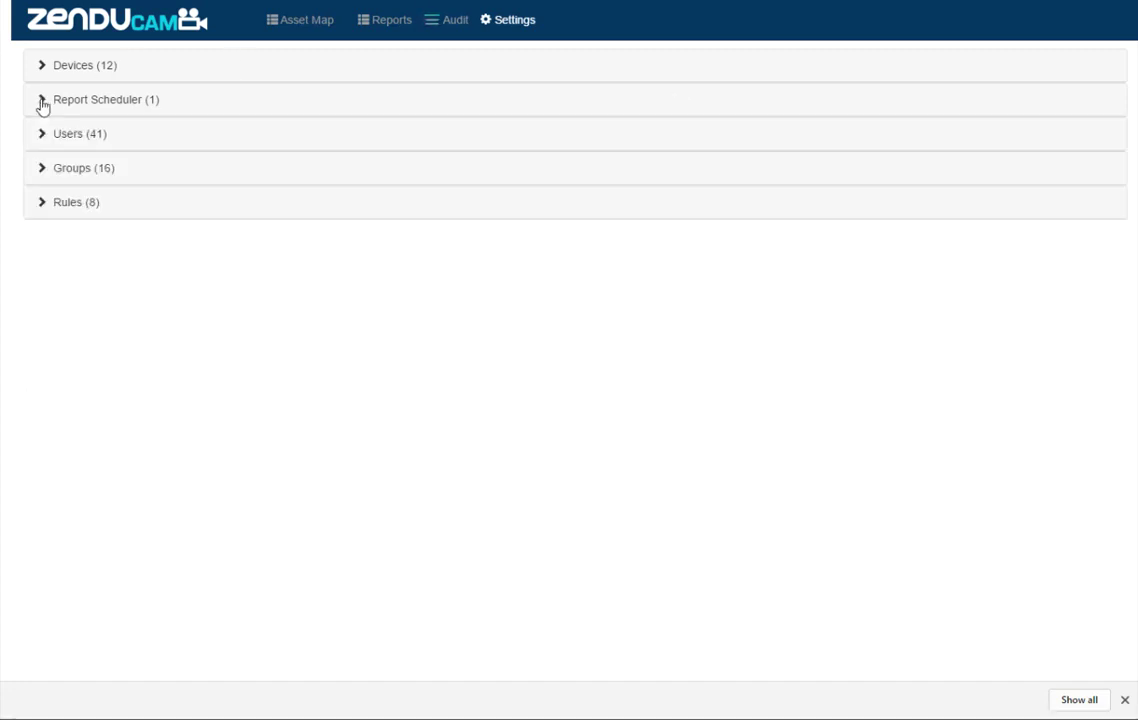
Look through the user list in the settings and check the first account's security levels, keeping Admin
click(41, 134)
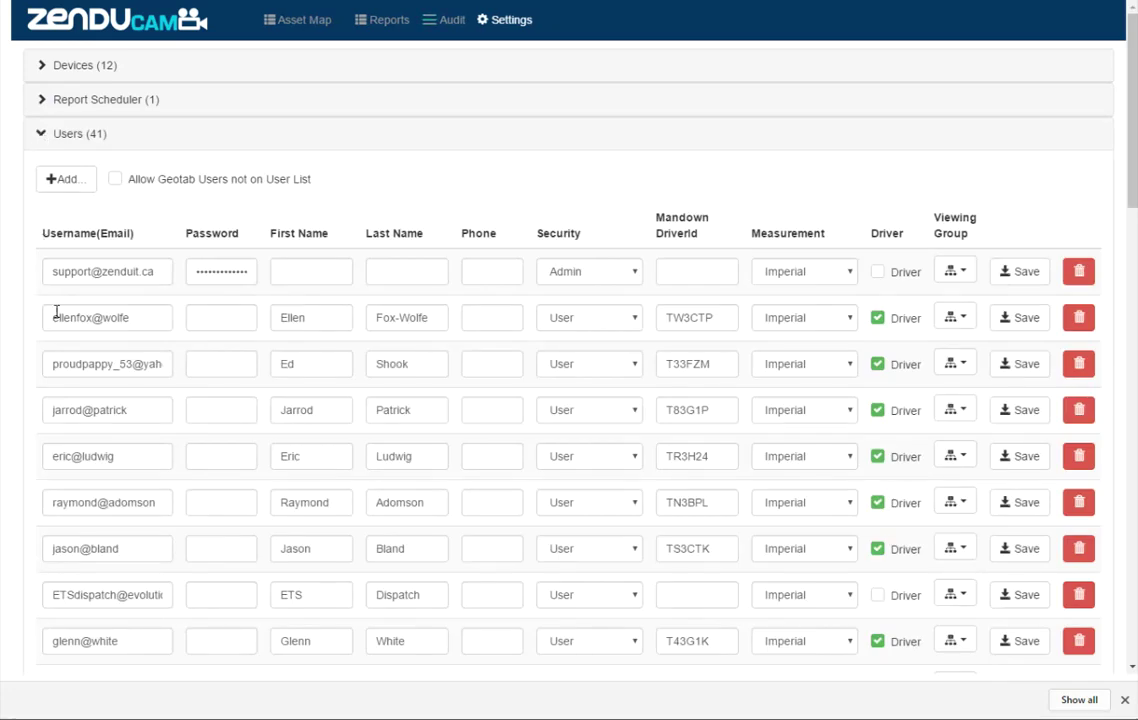
scroll(72, 360, down, 3)
scroll(138, 412, up, 3)
click(636, 271)
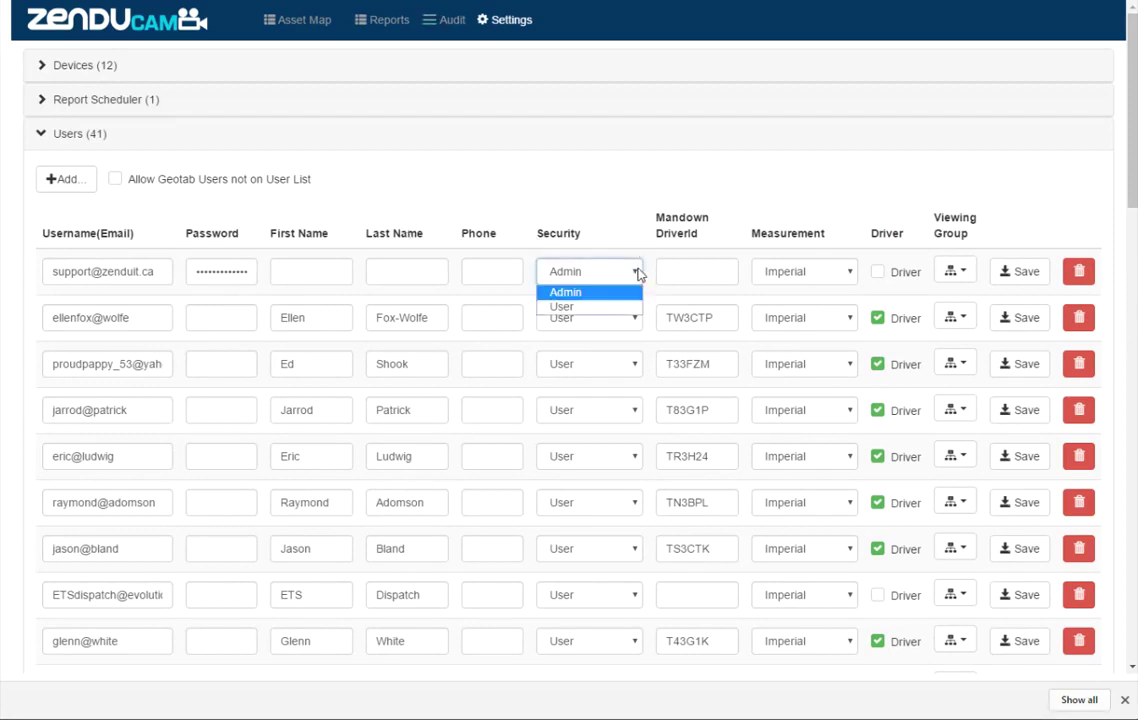
click(590, 293)
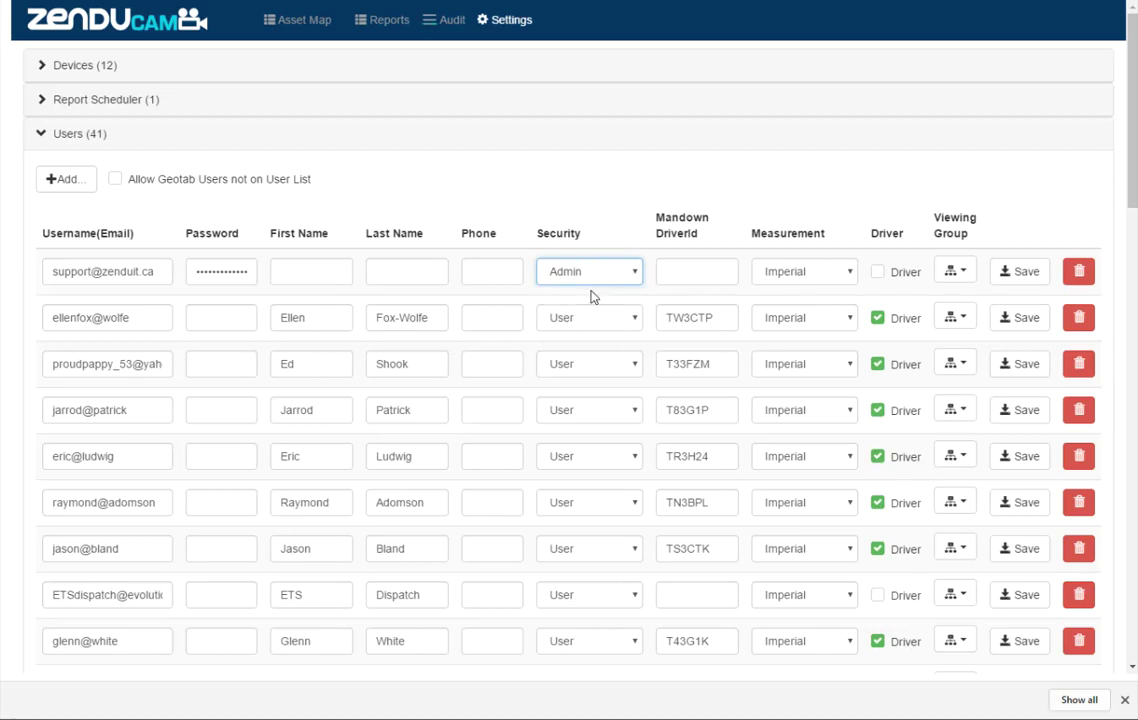
Check the users' Mandown DriverId, measurement unit and viewing group options, and collapse the user list
click(699, 260)
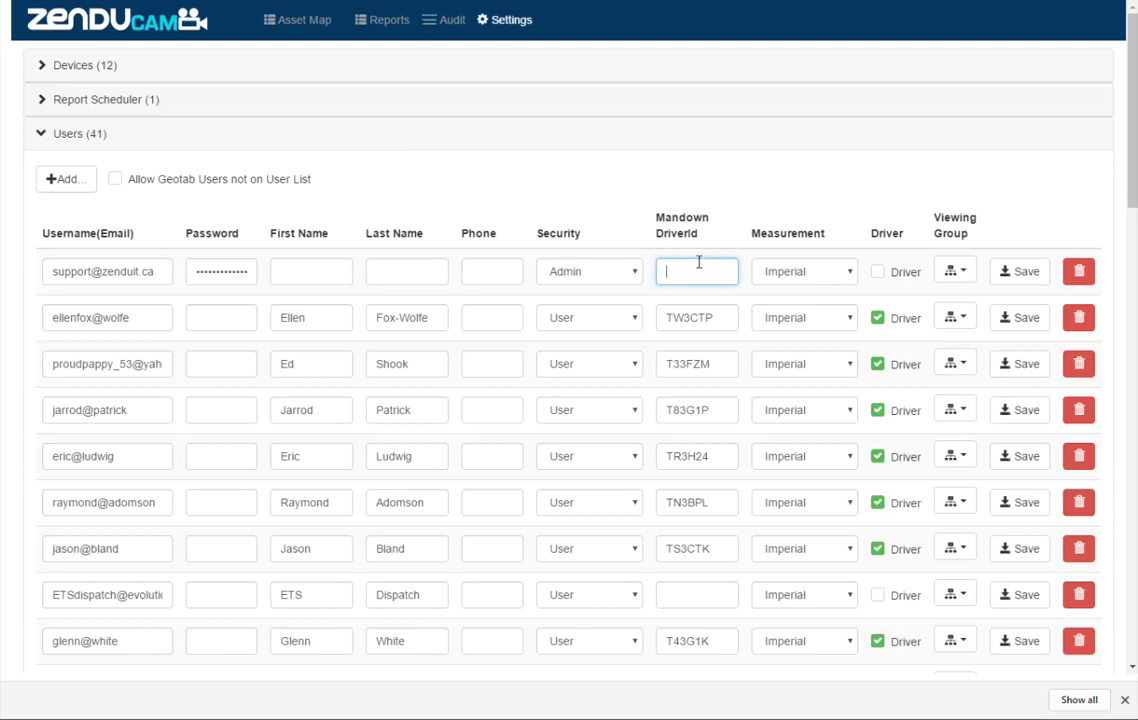
click(849, 274)
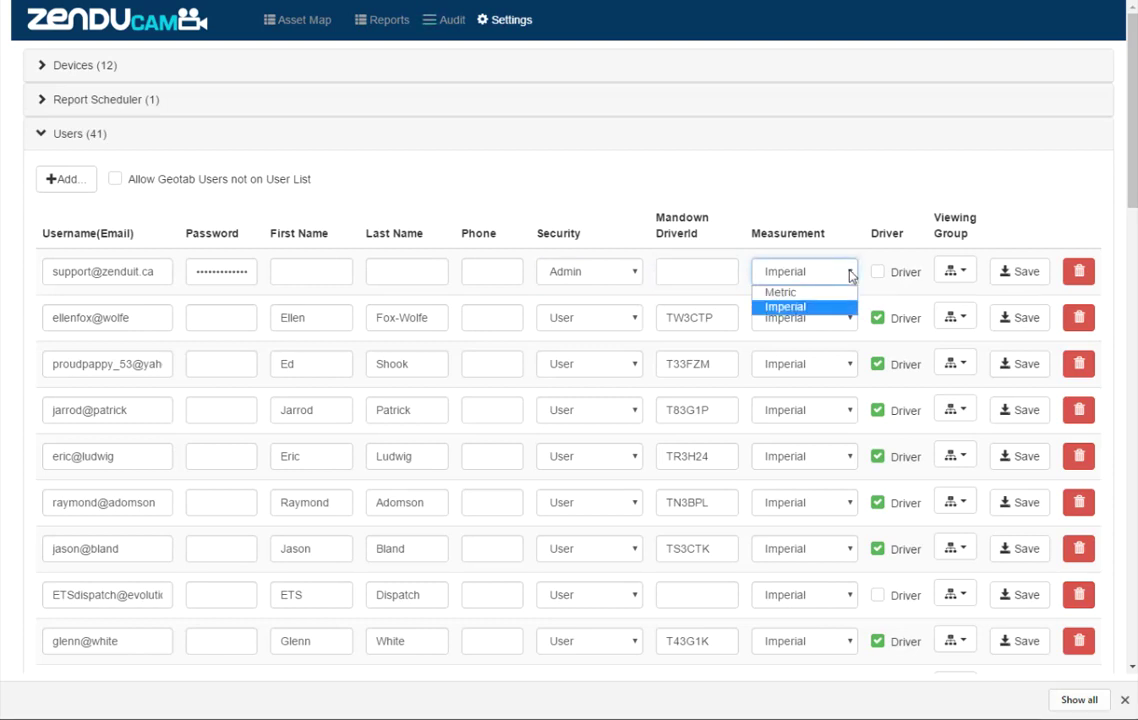
click(849, 274)
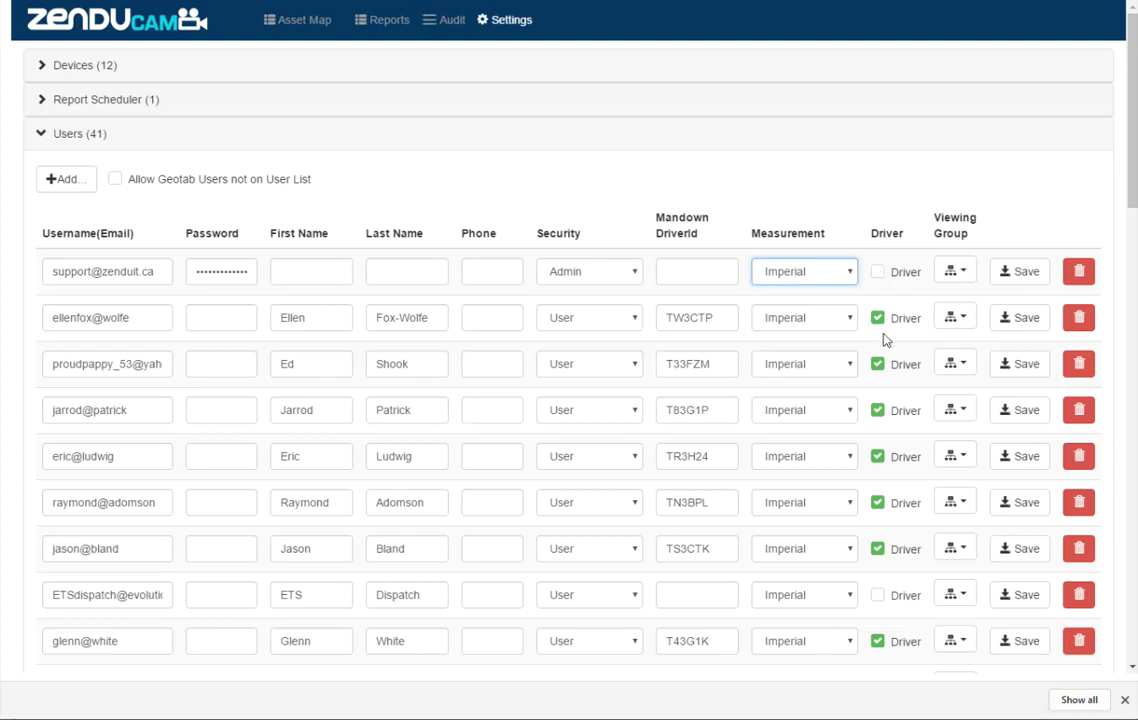
click(964, 322)
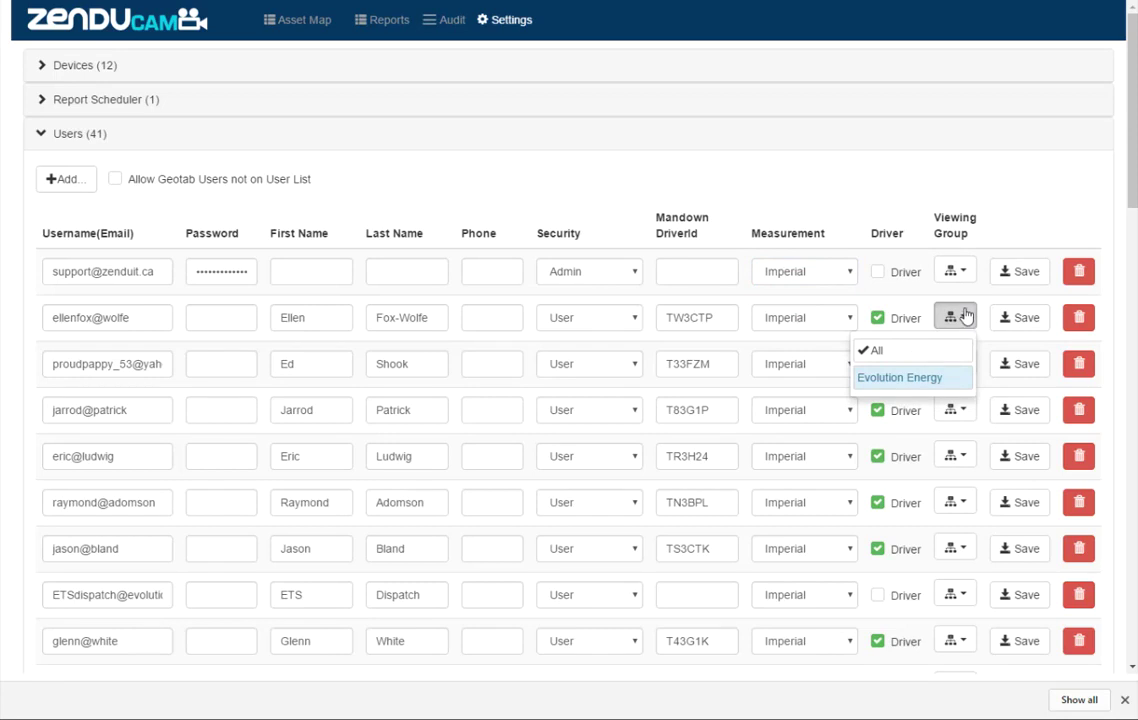
scroll(409, 602, down, 15)
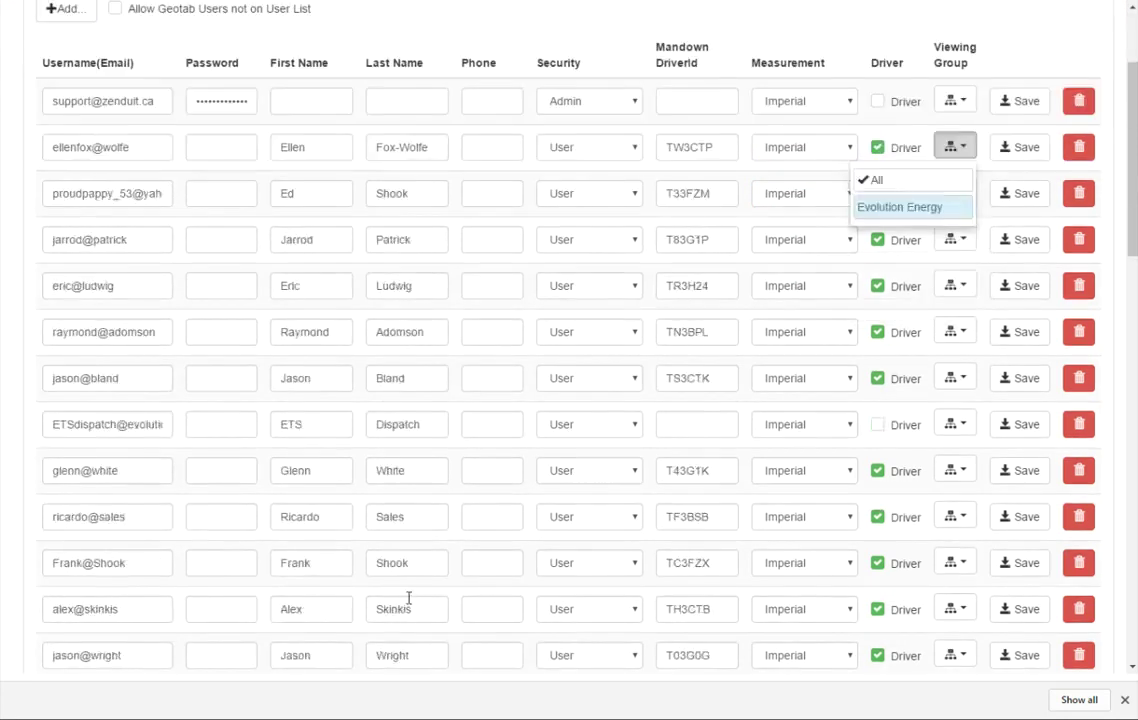
scroll(920, 518, up, 15)
click(46, 133)
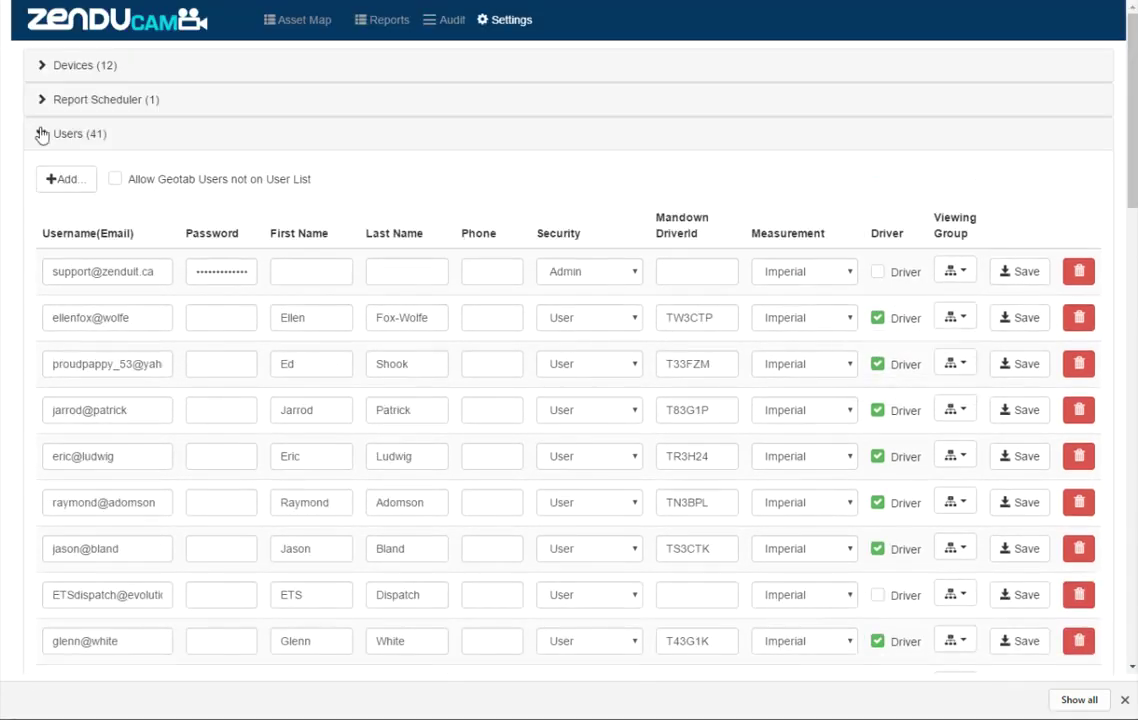
Look through the full list of vehicle groups and their icons in the settings
click(44, 170)
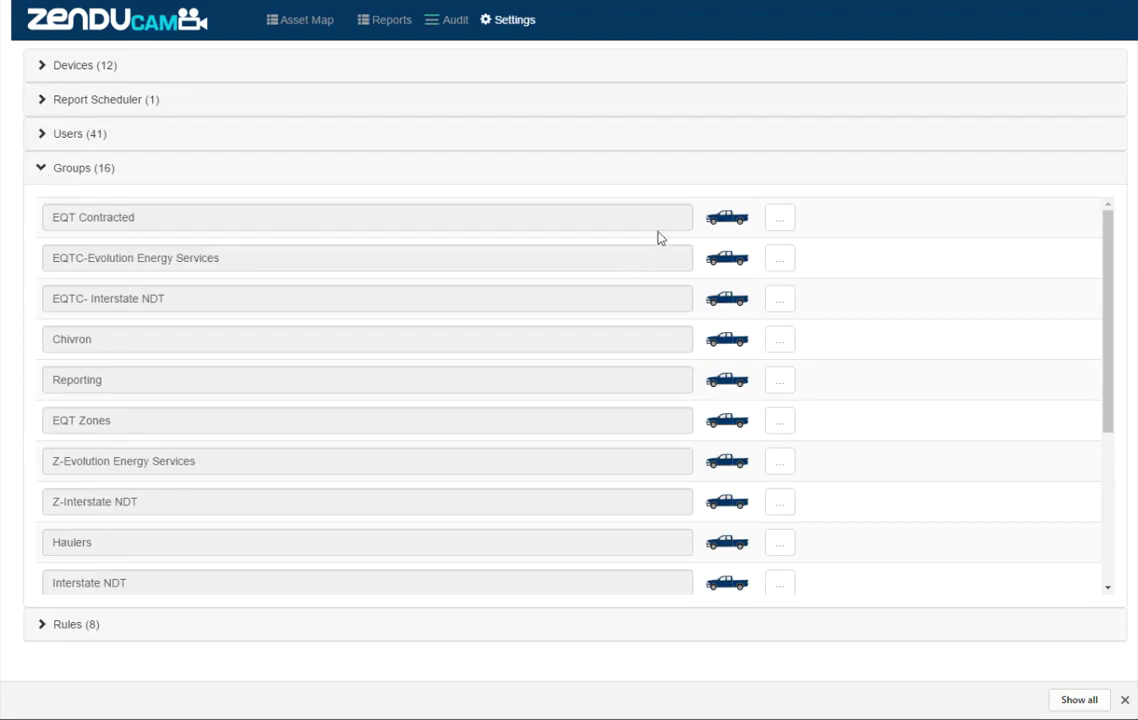
scroll(612, 323, down, 3)
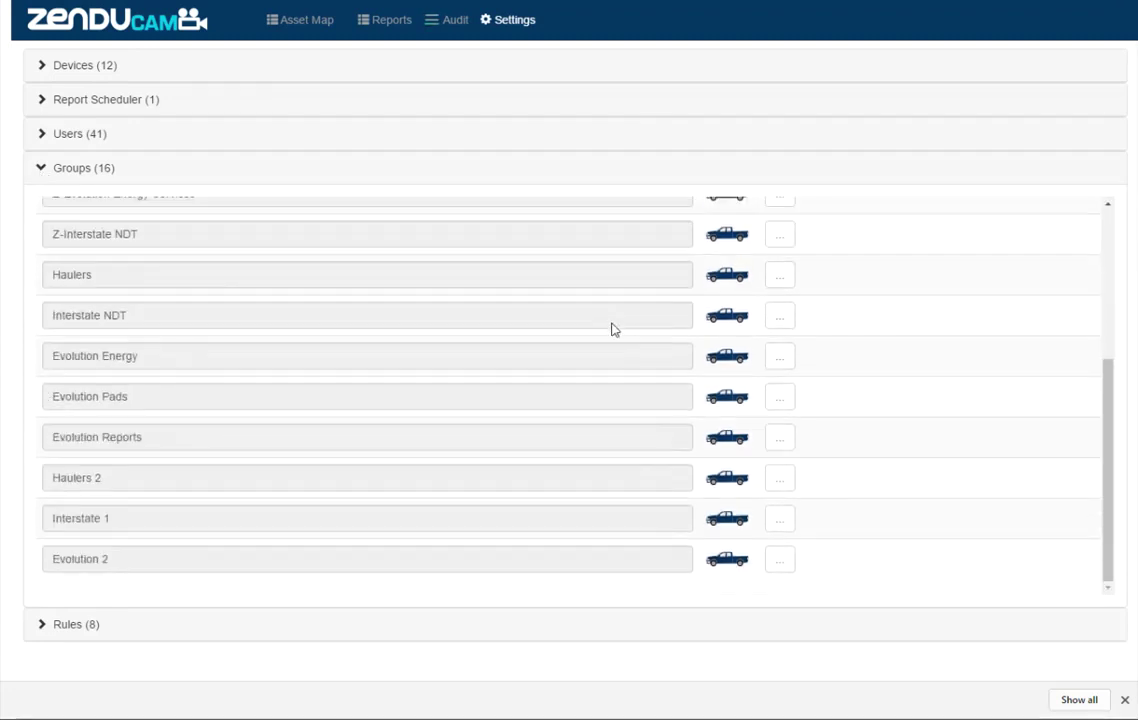
scroll(612, 325, up, 1)
scroll(612, 329, up, 2)
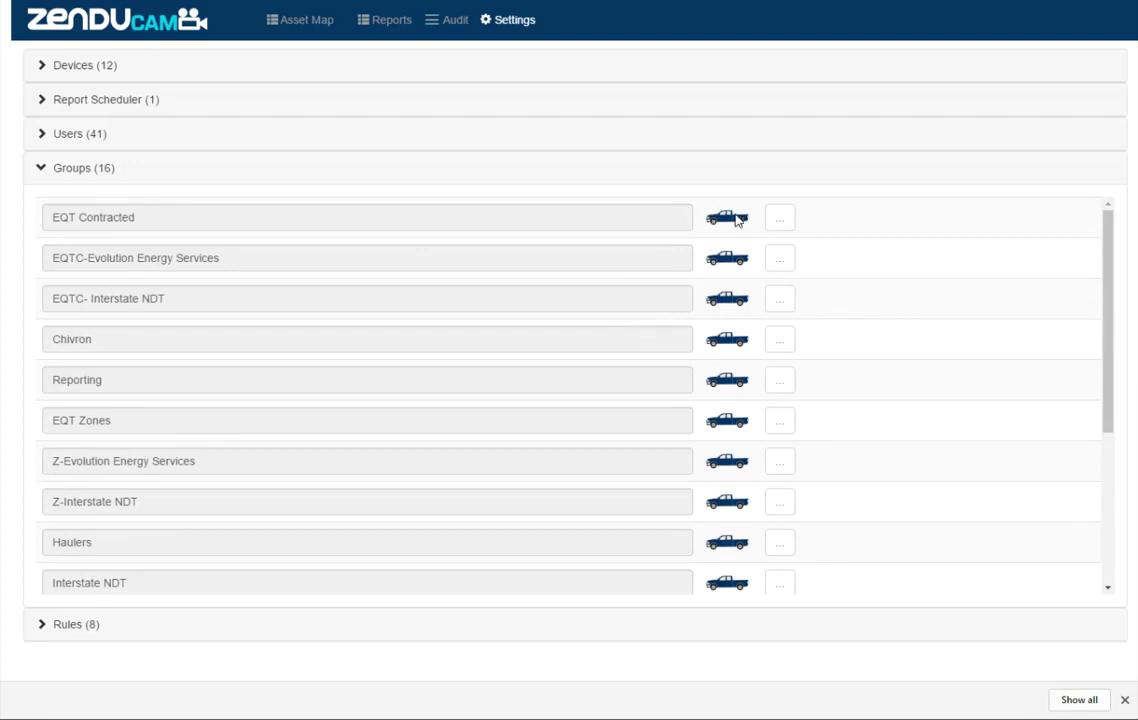
Look through the symbol choices for the EQT Contracted group, close them, and show the rules list instead of the groups
click(779, 224)
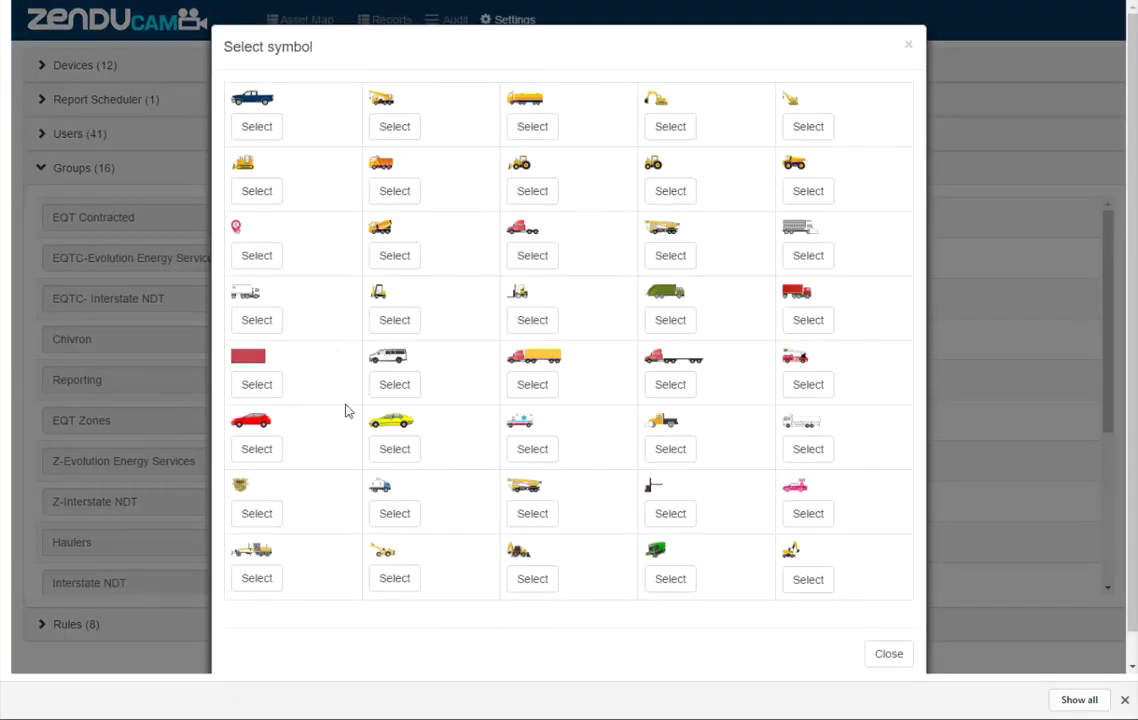
click(909, 47)
click(56, 170)
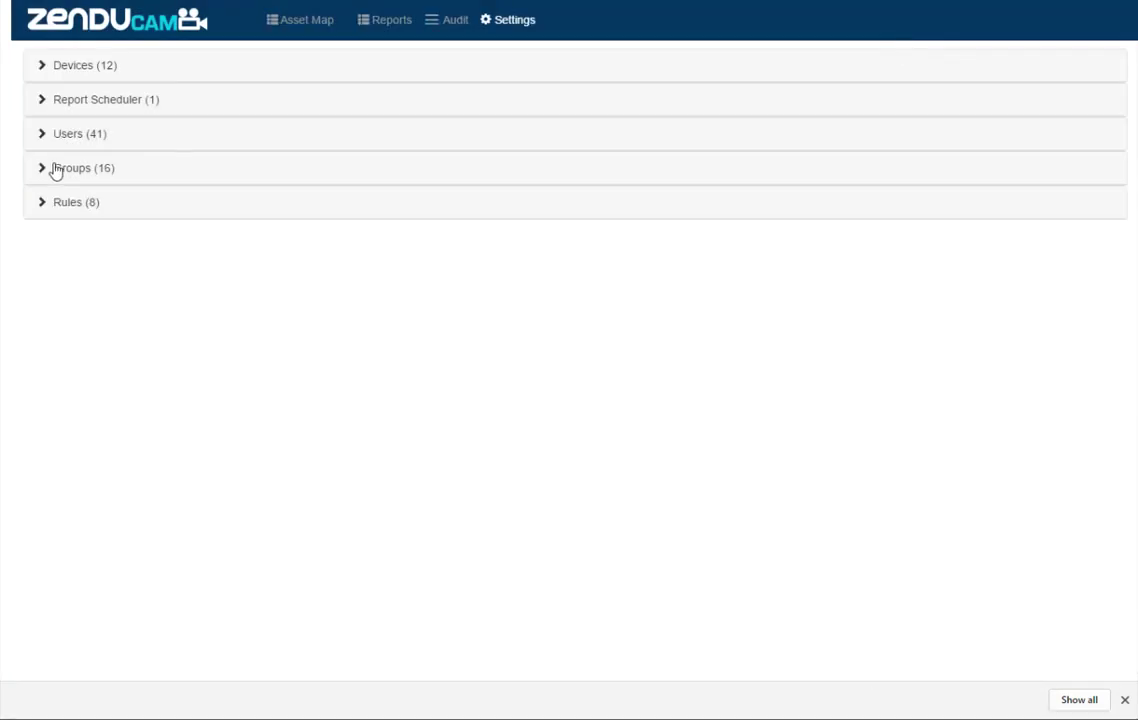
click(53, 202)
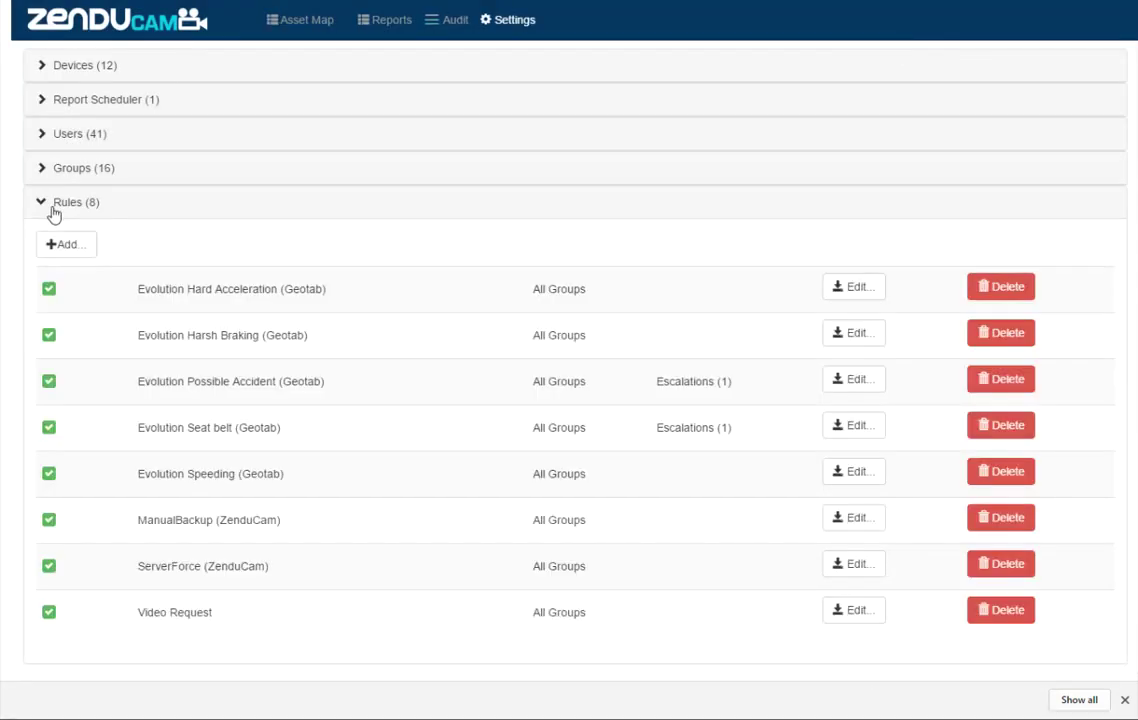
Start a new rule and choose Speeding Interstate (Geotab) as its type from the full list of rule types
click(64, 243)
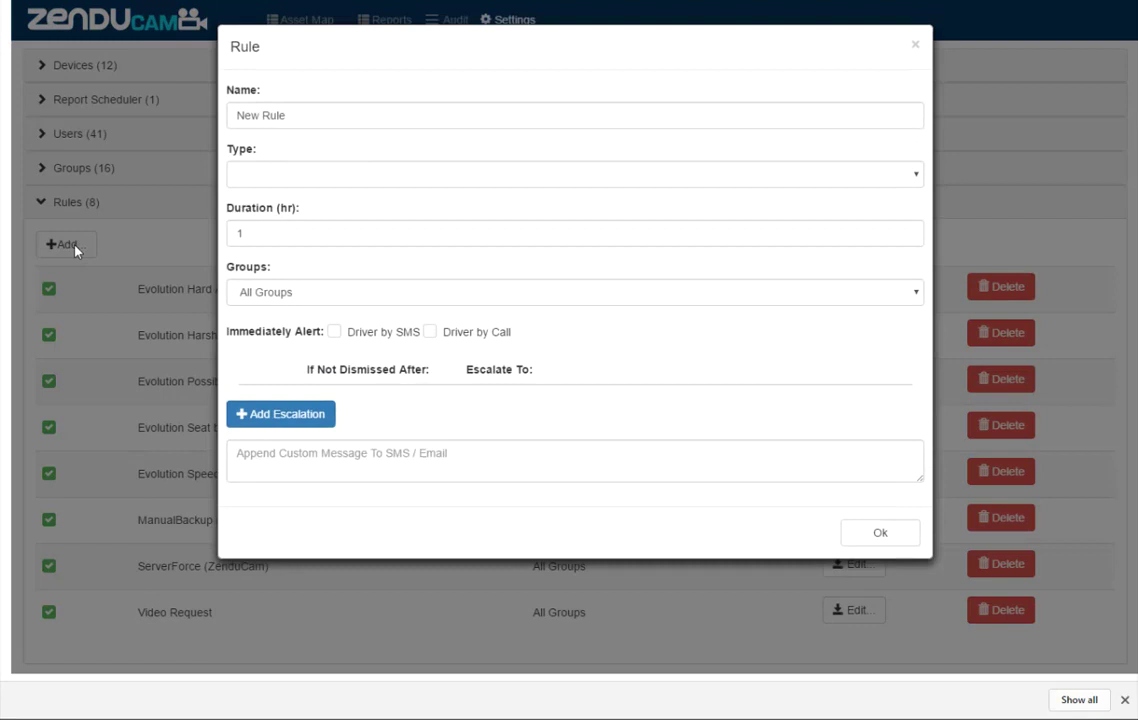
click(379, 180)
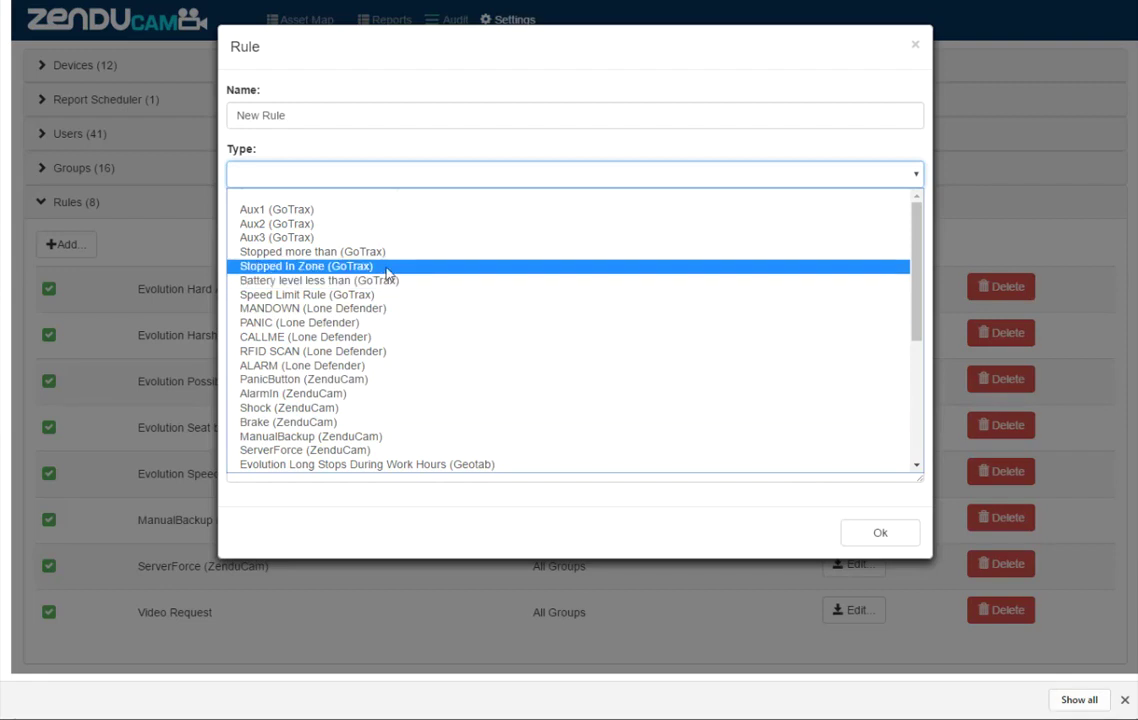
scroll(387, 272, down, 5)
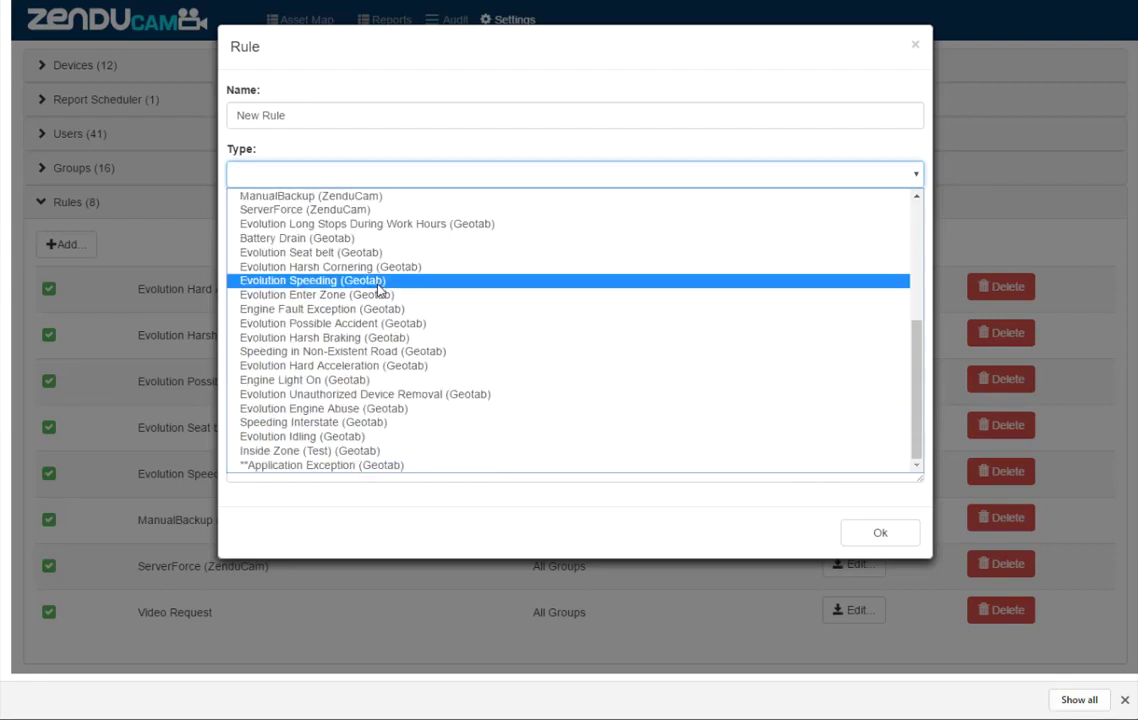
click(366, 424)
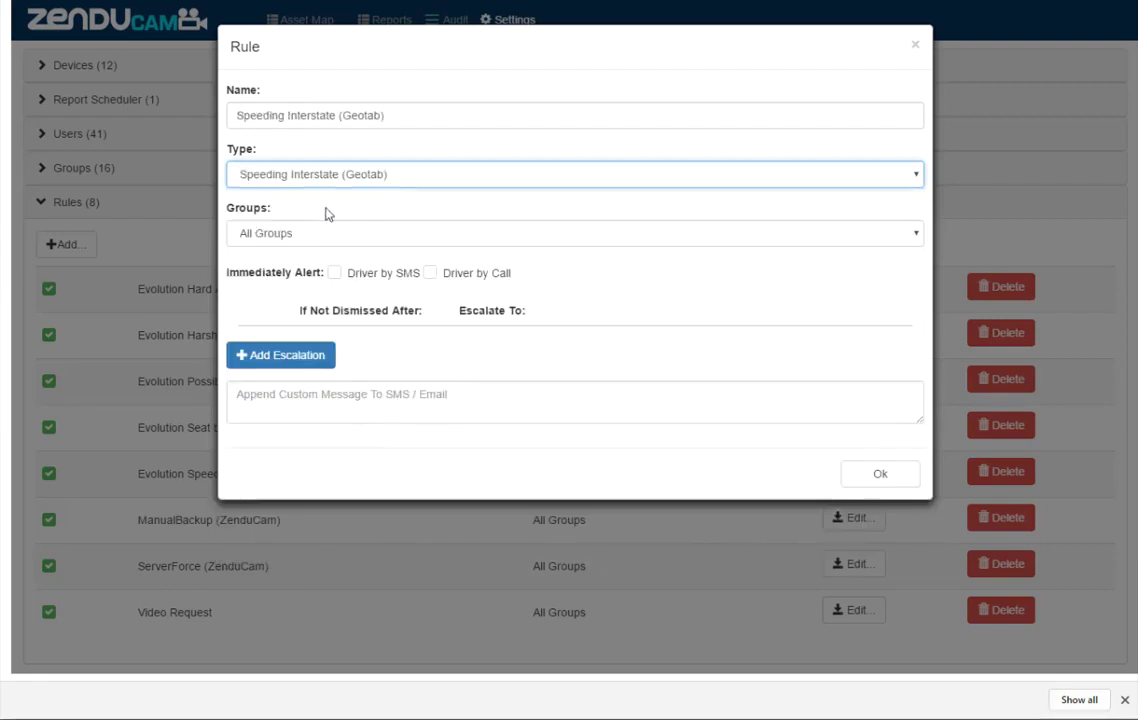
Change the new rule's type to Stopped more than (GoTrax)
click(716, 175)
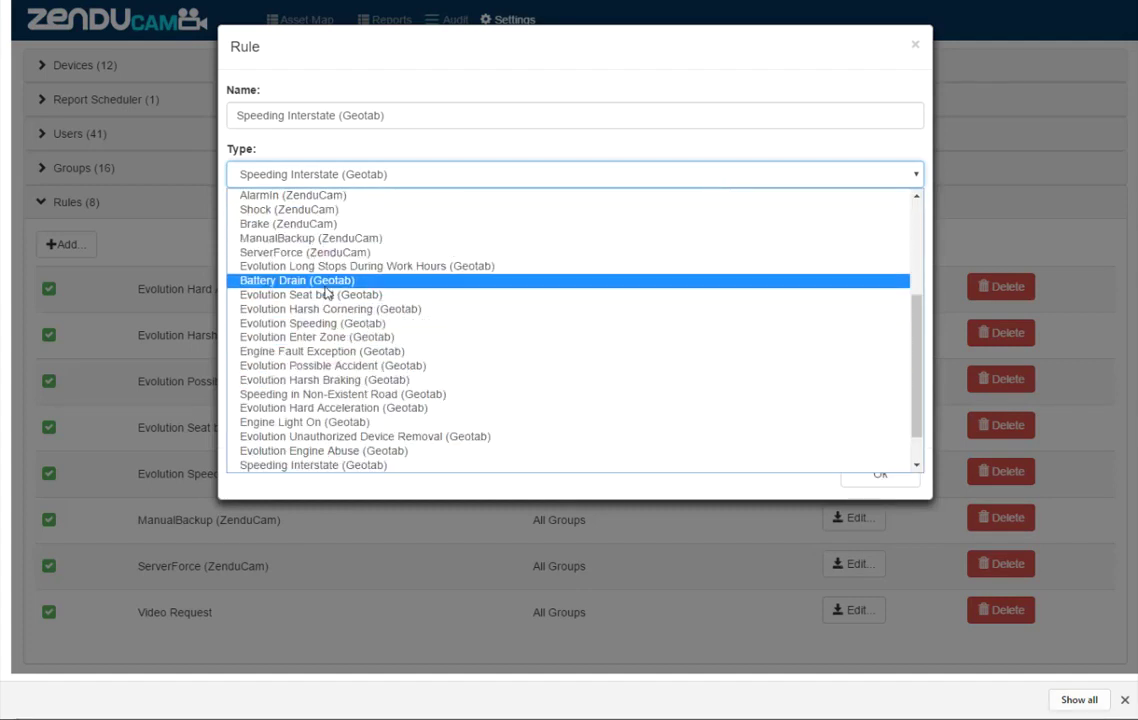
scroll(318, 243, up, 4)
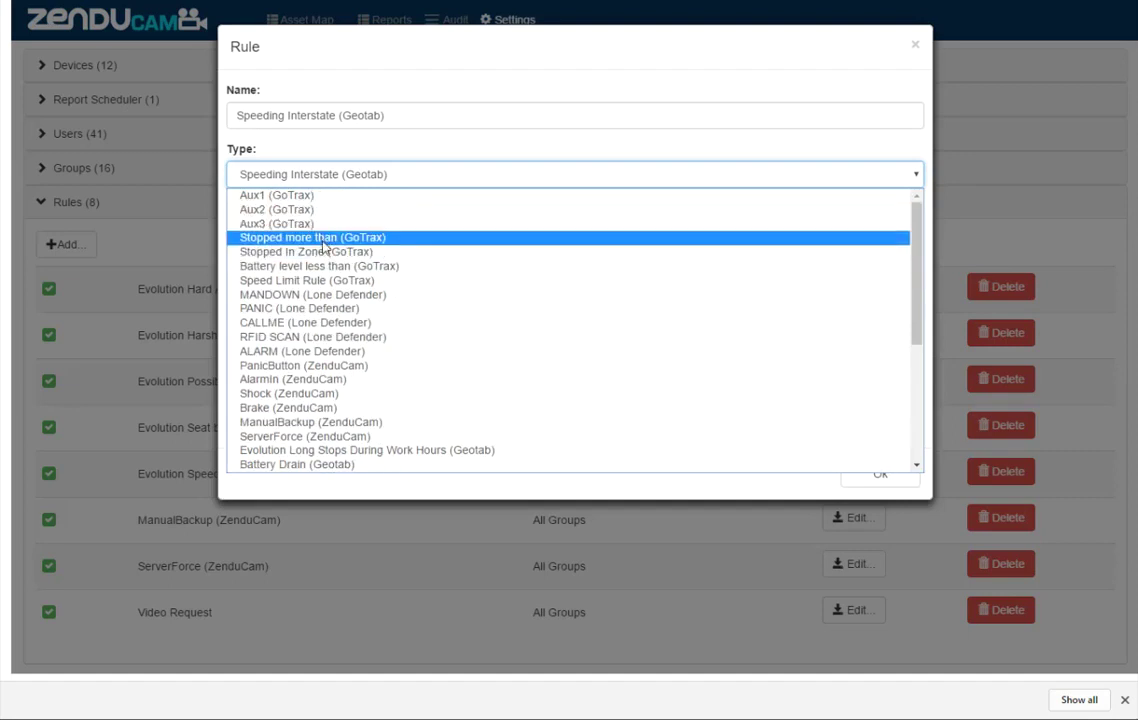
click(321, 240)
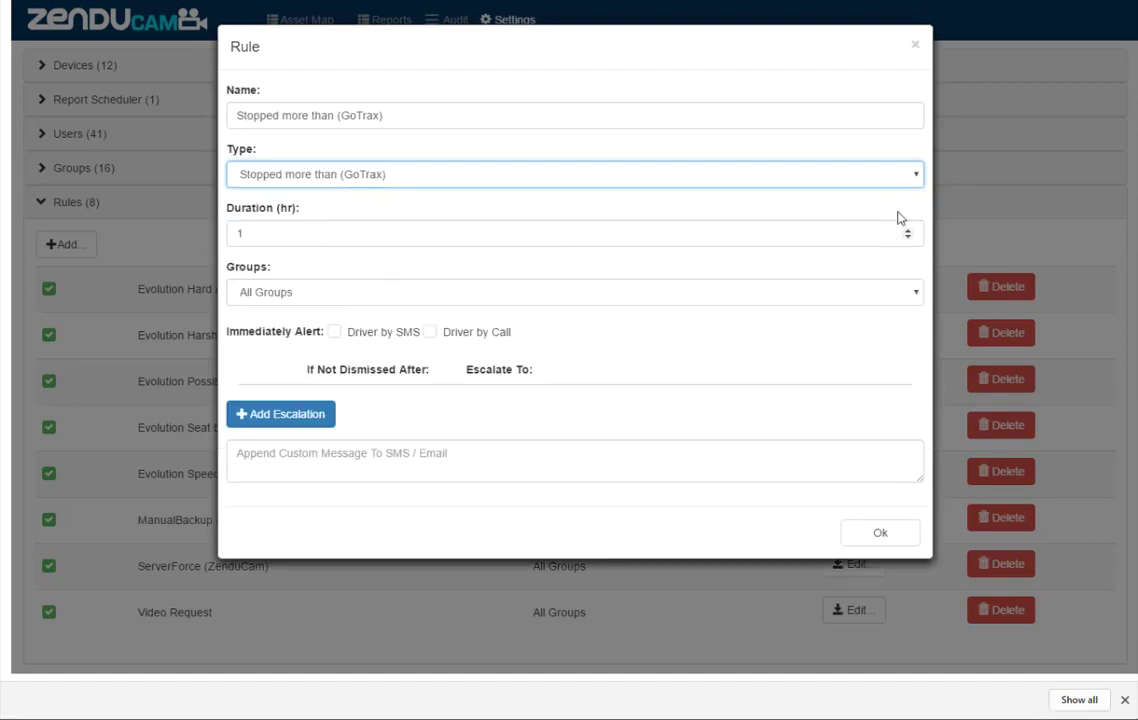
Switch the rule's type to Battery level less than (GoTrax) and name the rule Battery Low
click(906, 173)
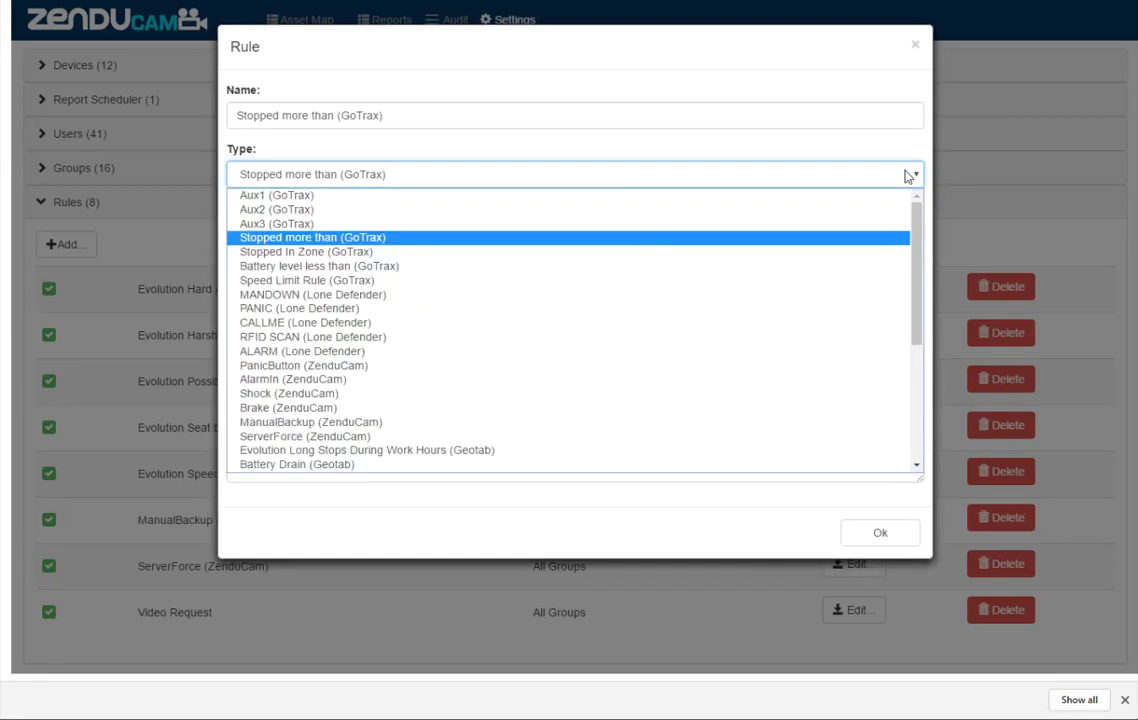
click(629, 266)
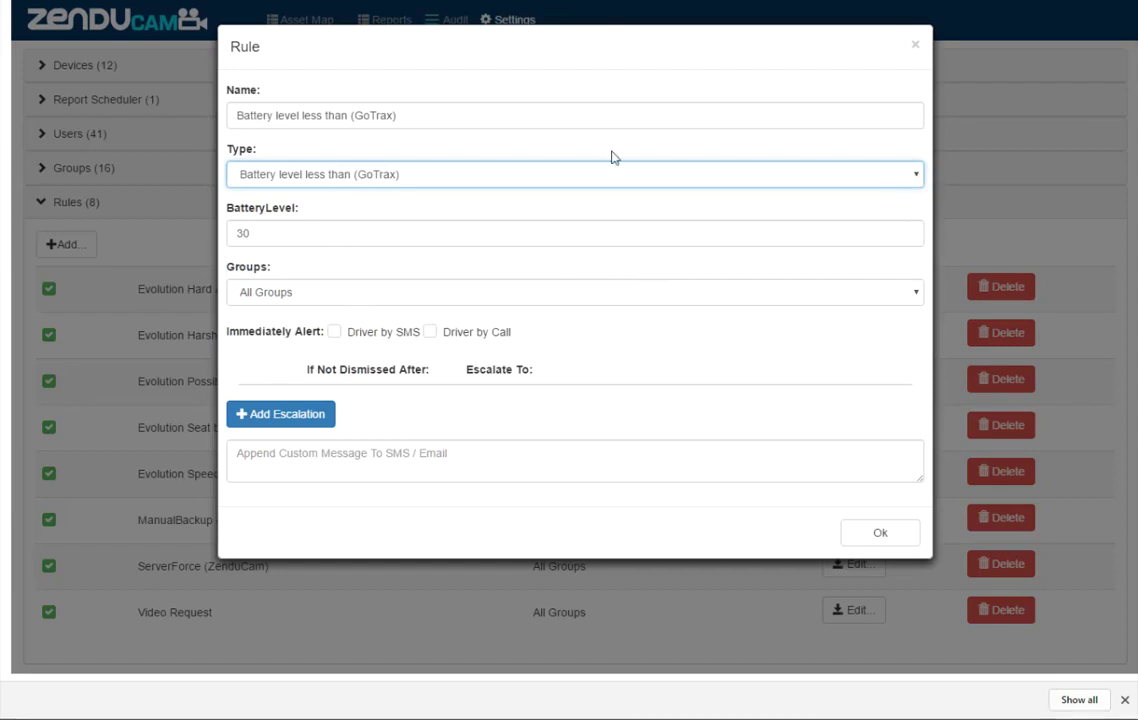
drag(433, 107, 170, 113)
text(Battery Low)
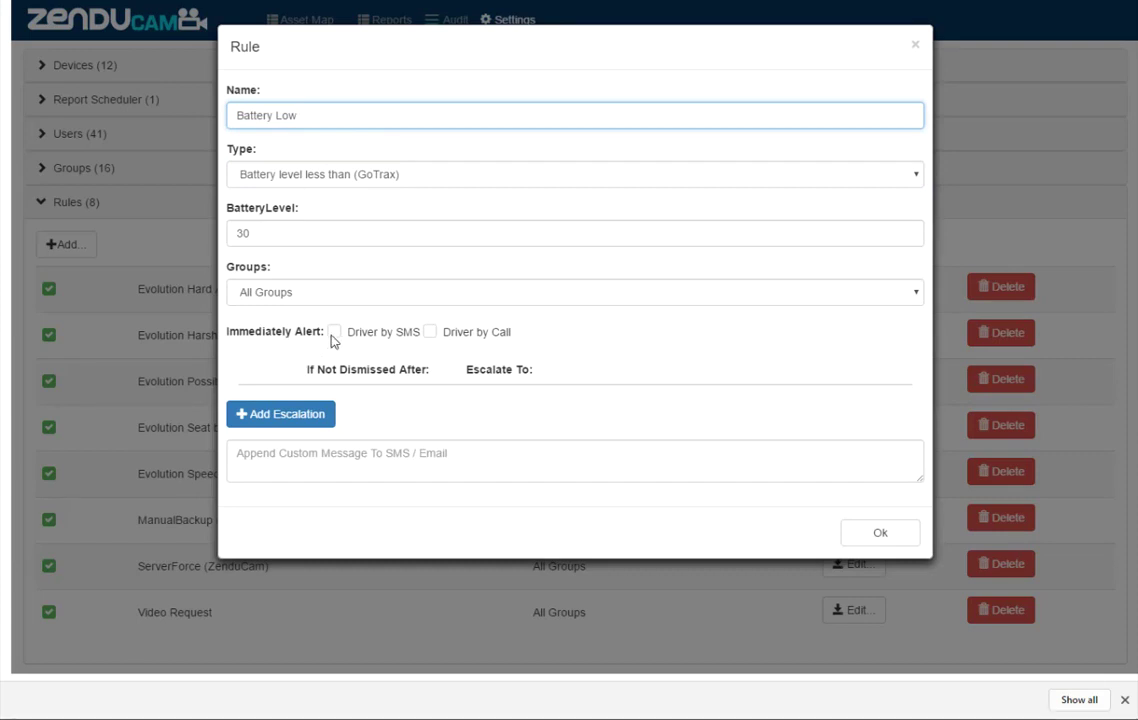
Enable immediate driver alerts by SMS and by call for the Battery Low rule, and check its group choices, keeping All Groups
click(339, 336)
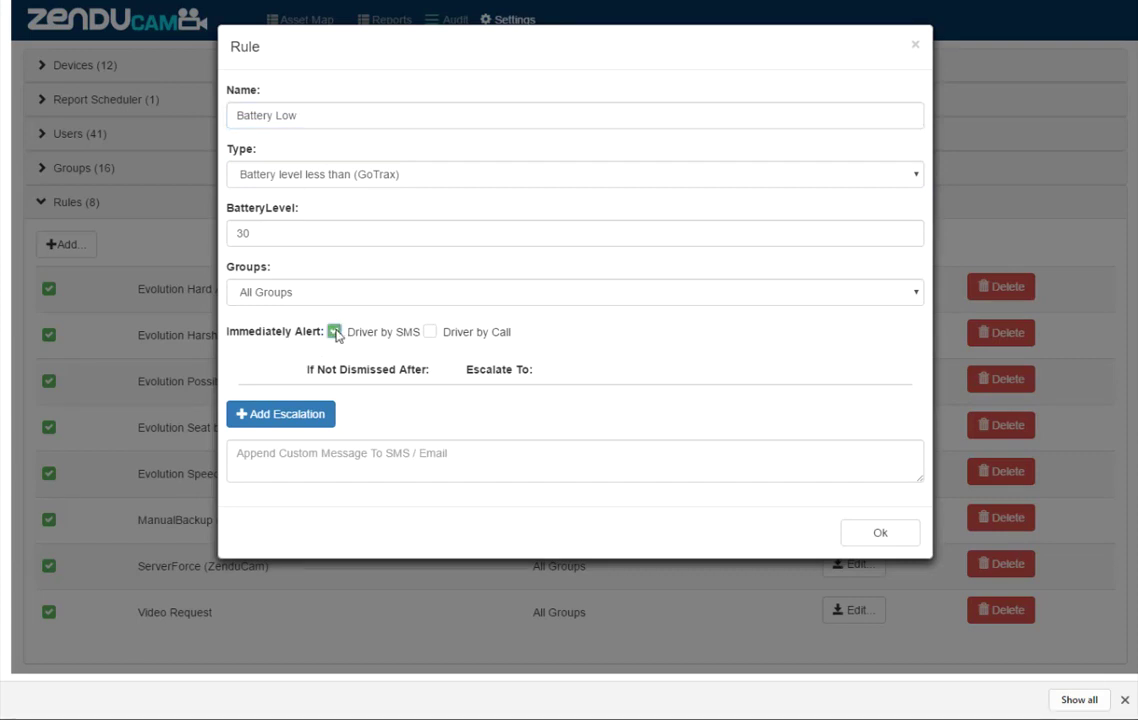
click(431, 333)
click(890, 298)
click(897, 299)
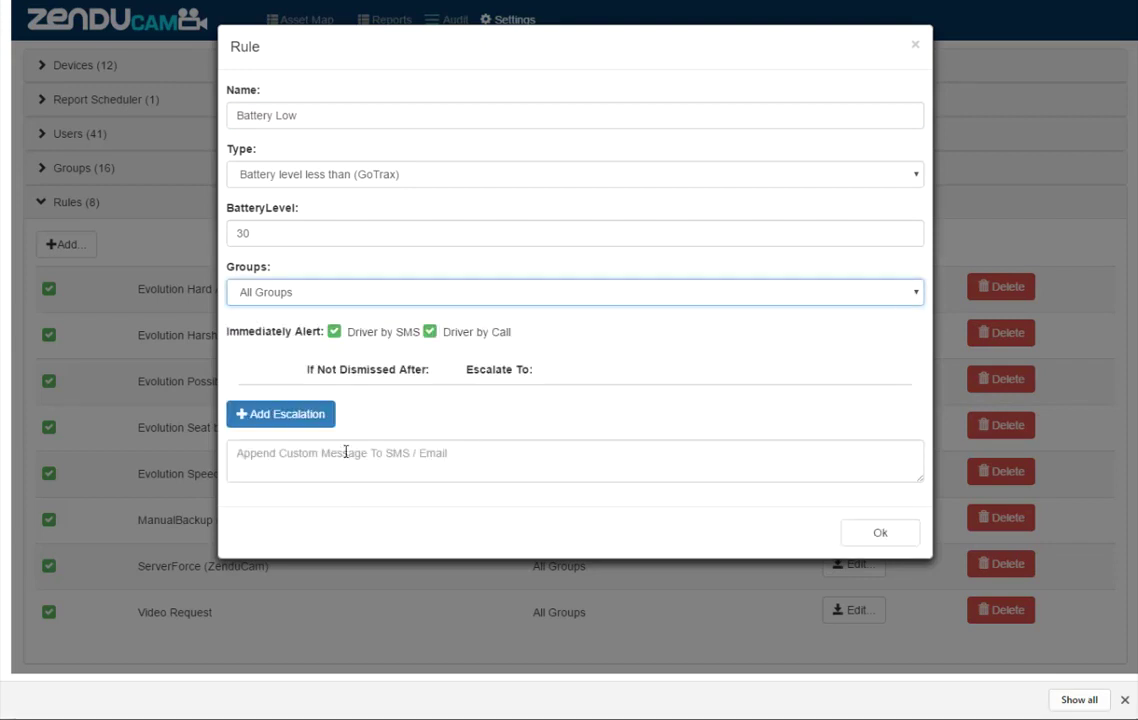
Add two escalations to the Battery Low rule and delete both of them
click(275, 421)
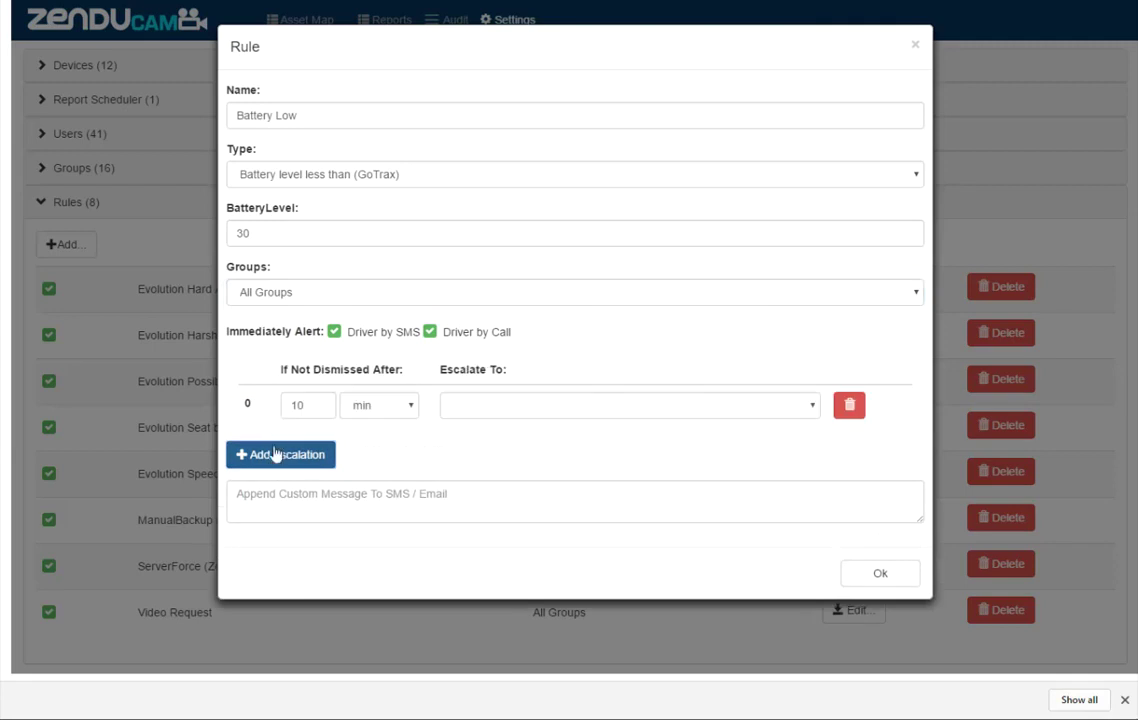
click(277, 462)
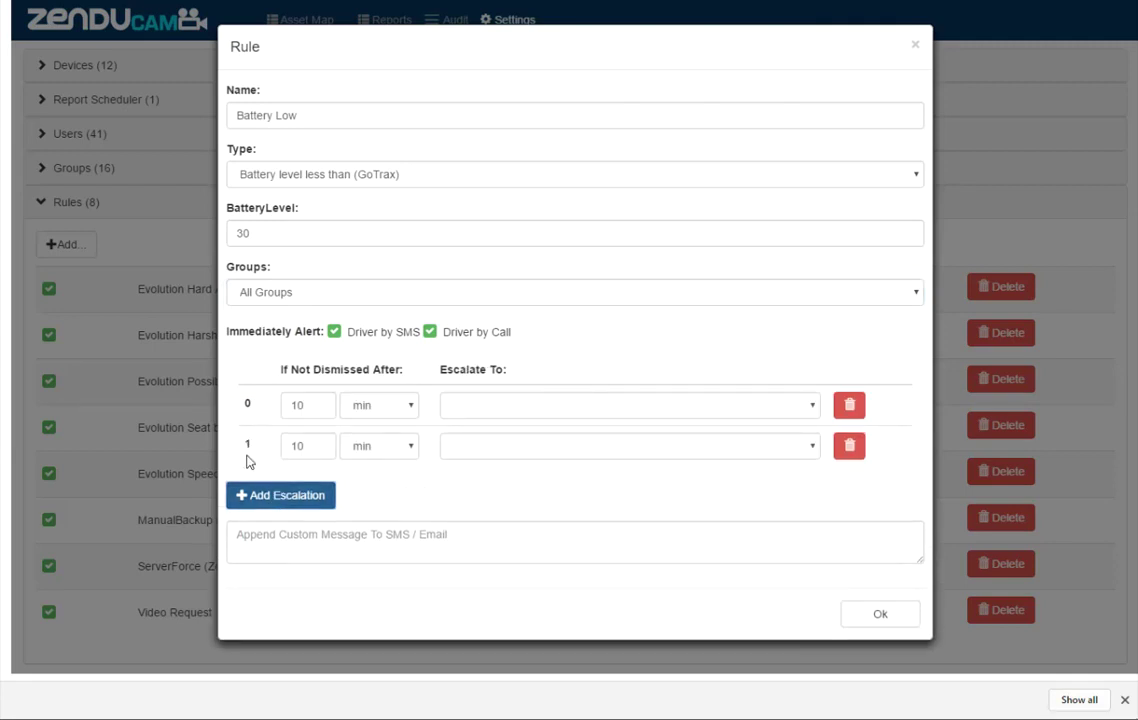
click(849, 447)
click(850, 415)
Enter "Change Battery" as the rule's custom SMS/email message, clear the text, and close the rule without saving
click(826, 465)
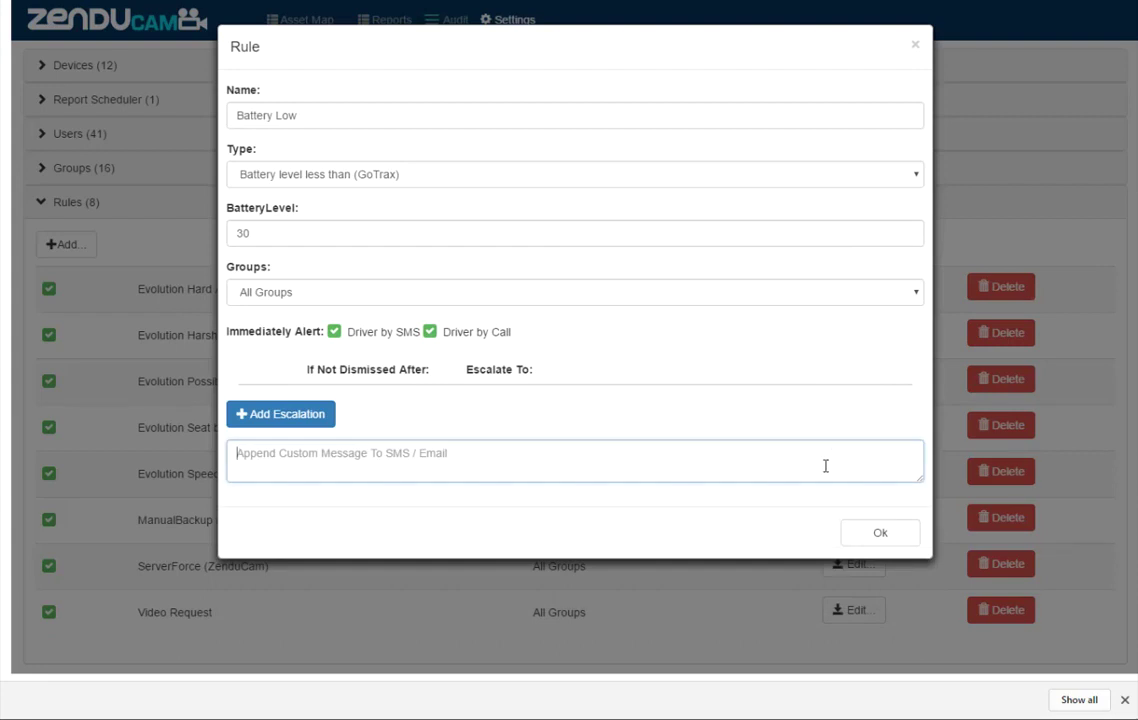
text(Change Battery)
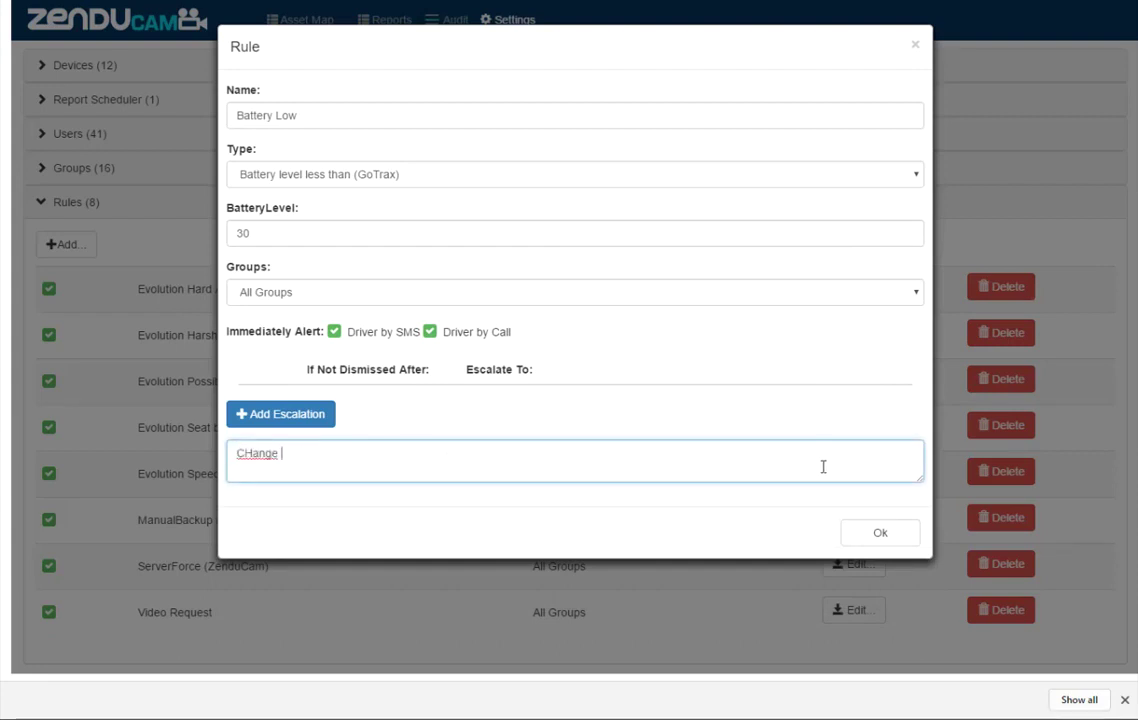
drag(823, 465, 229, 437)
text(Change Battery)
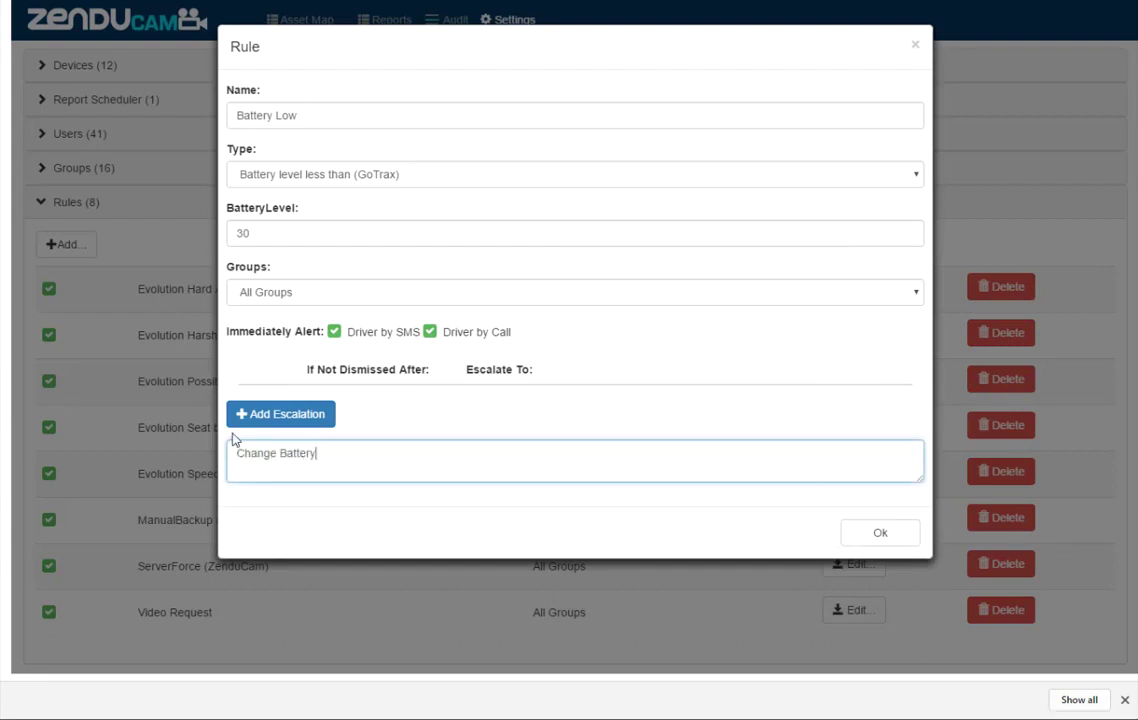
drag(323, 460, 231, 460)
key(BackSpace)
click(915, 47)
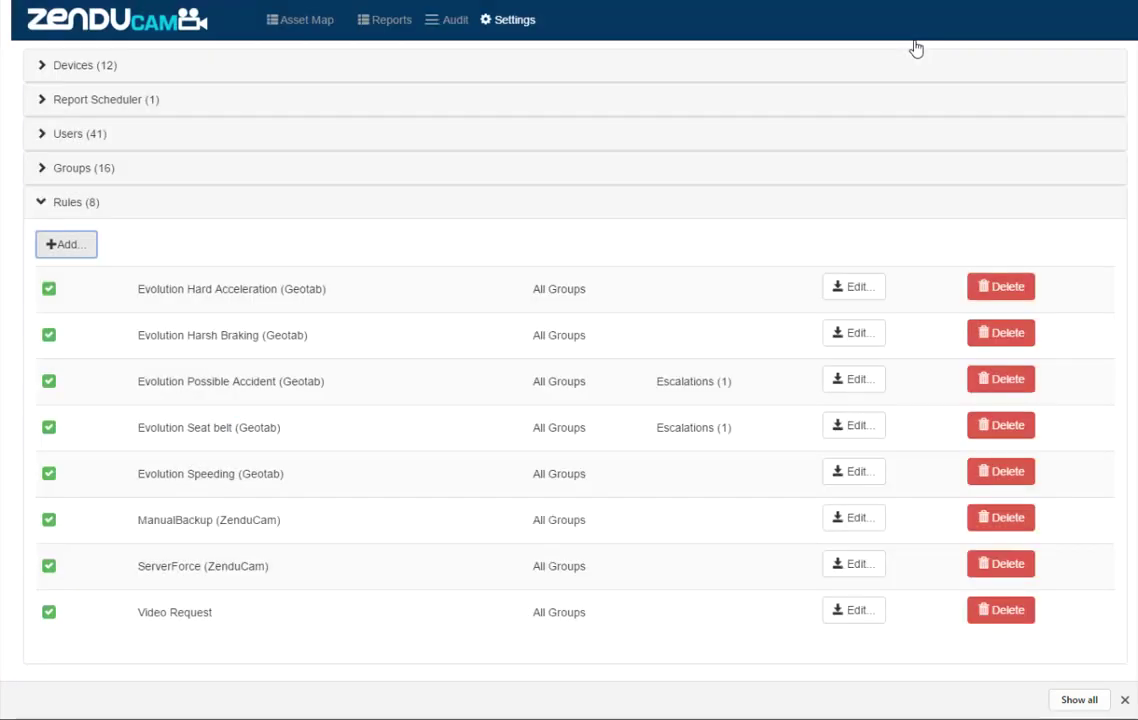